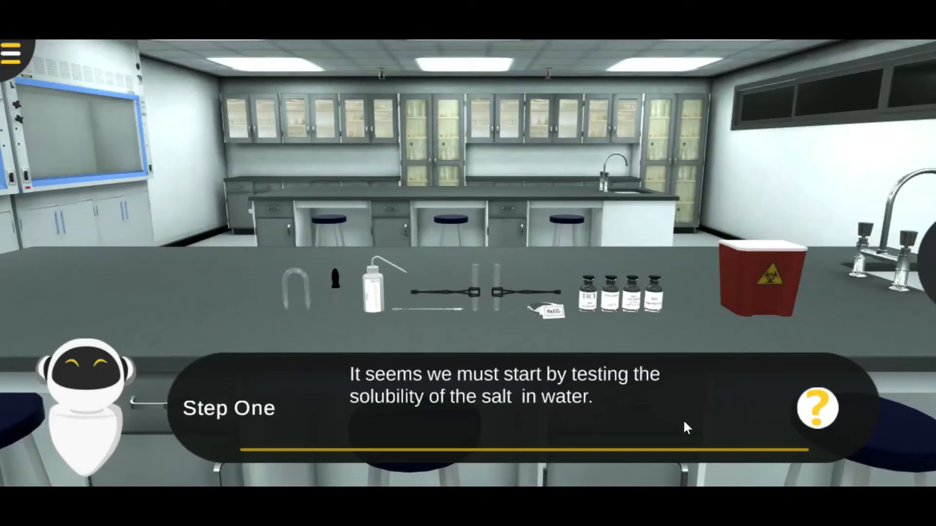
Step: Reveal the Step One hint and place a small amount of the Na2CO3 salt in the test tube nearest the wash bottle using the spatula
left_click(812, 410)
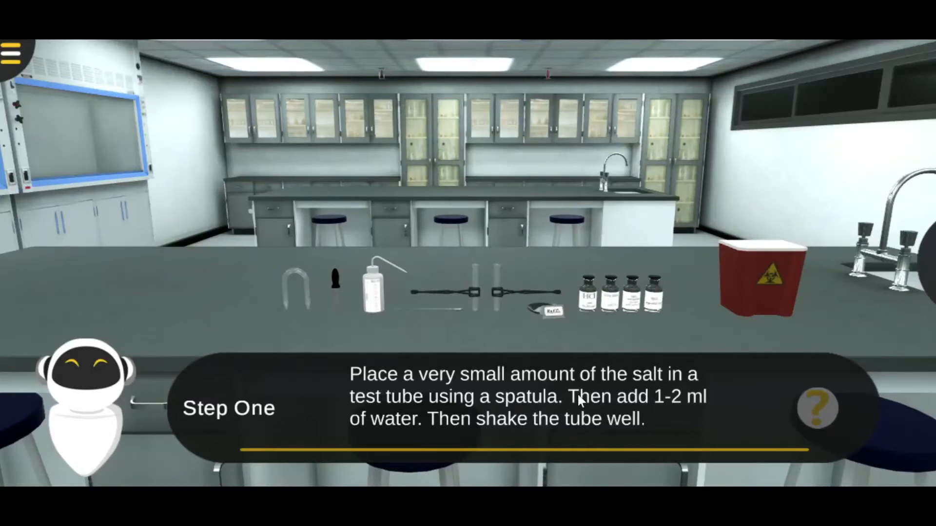
left_click(105, 393)
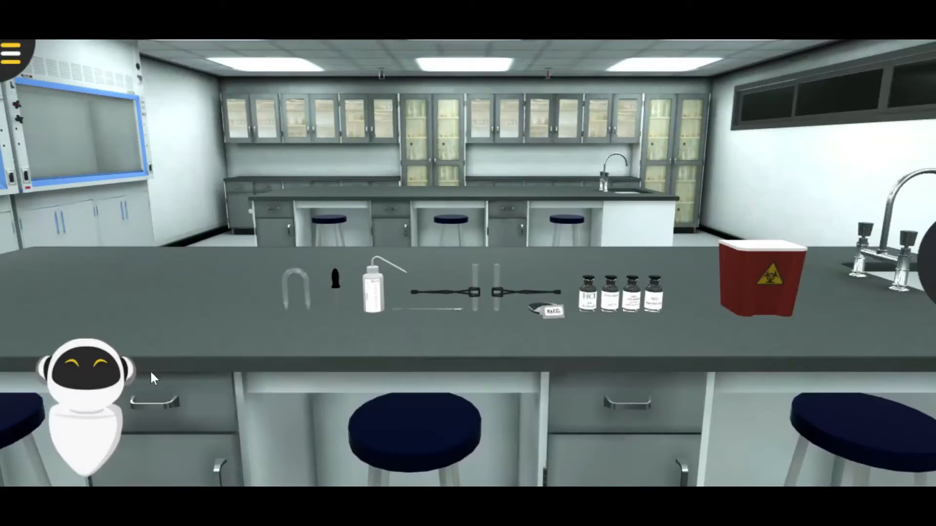
left_click(429, 310)
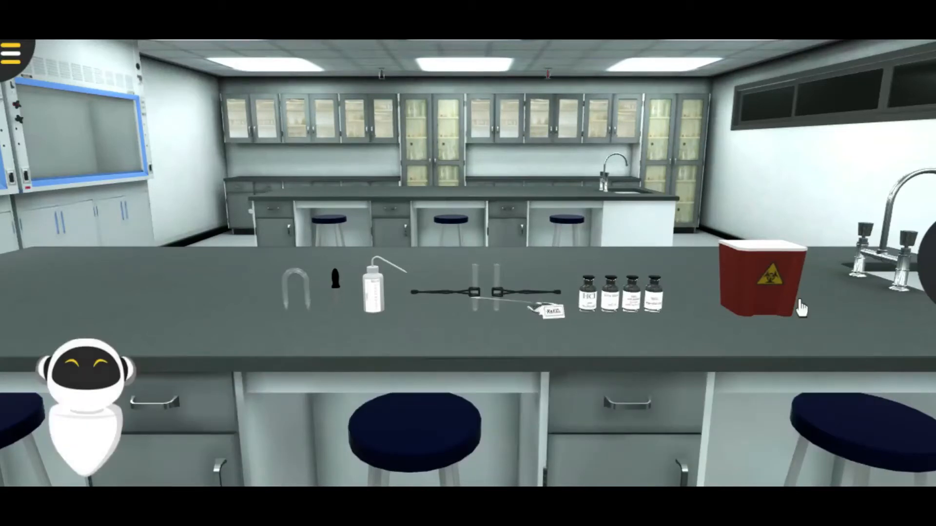
left_click(922, 227)
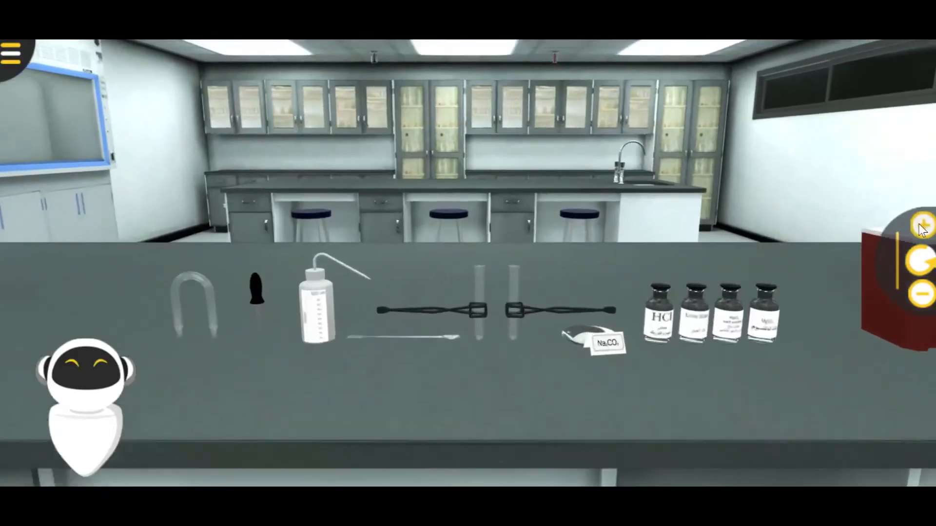
left_click(920, 224)
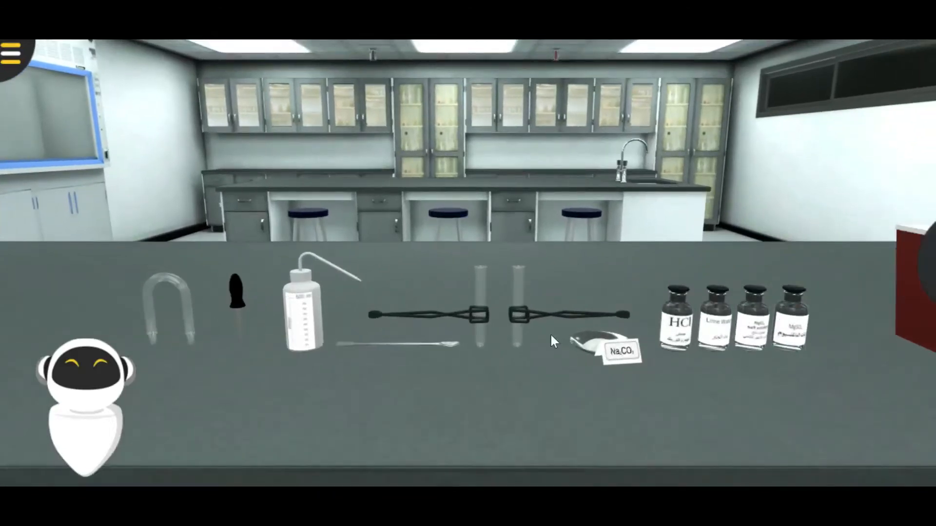
left_click(437, 348)
Step: Check the Step One instructions and add water from the wash bottle to the test tube holding the salt
left_click(92, 379)
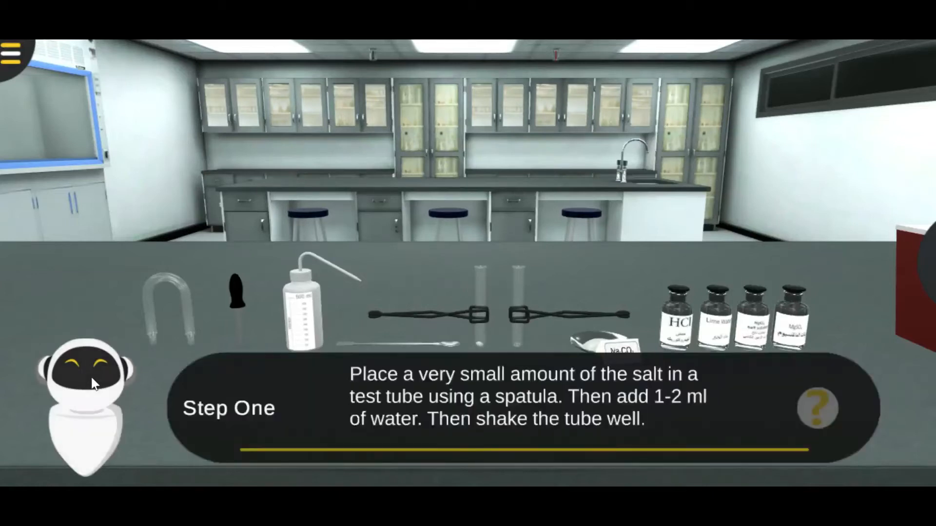
left_click(92, 379)
left_click_drag(302, 314, 450, 281)
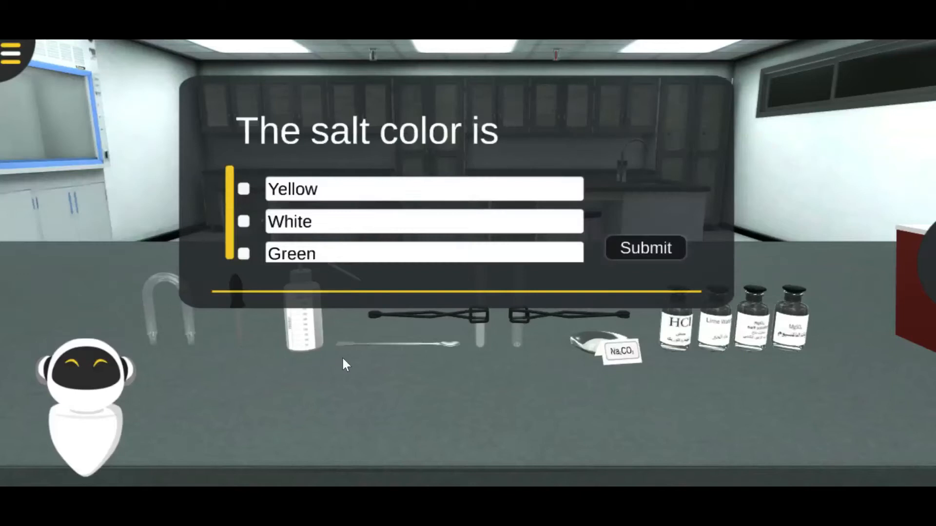
Step: Submit White as the salt color and Soluble in water as its solubility
left_click(376, 225)
left_click(626, 246)
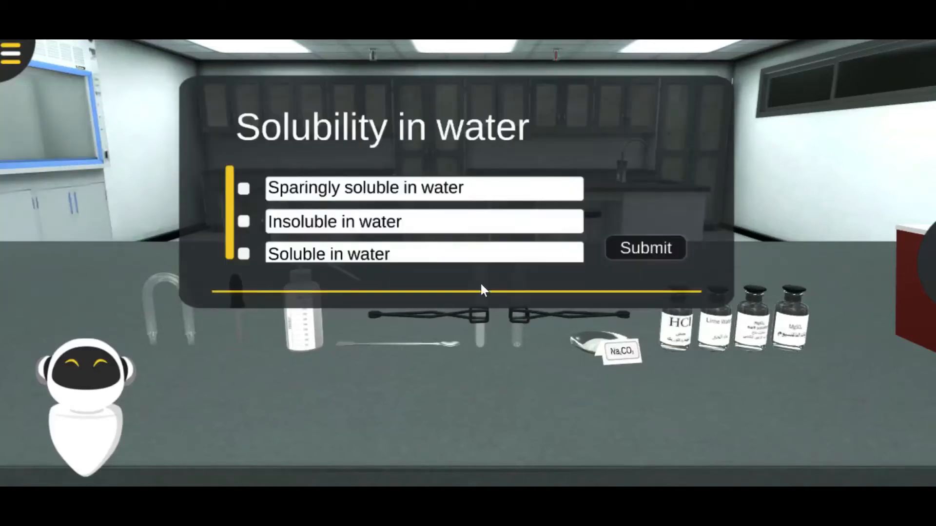
left_click(455, 257)
left_click(628, 248)
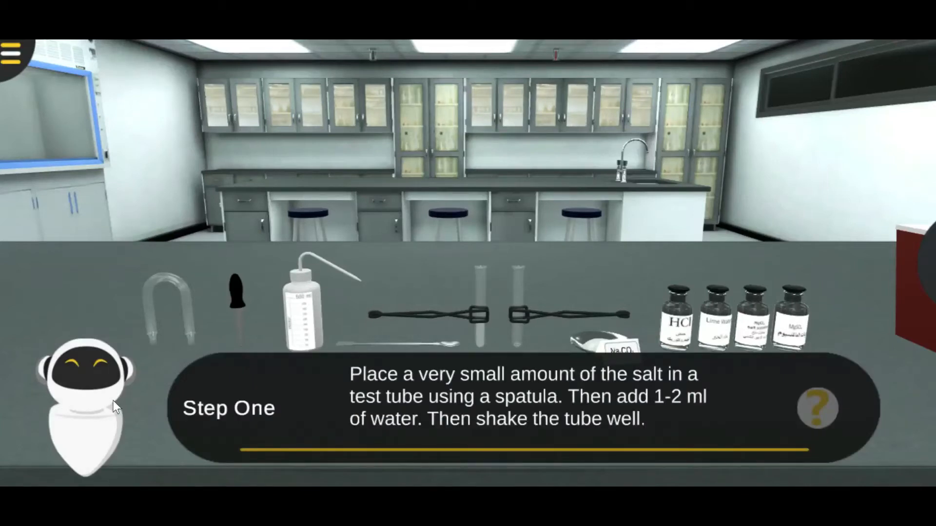
Step: Dispose of the used test tube in the red biohazard bin so a clean one is supplied
left_click(113, 401)
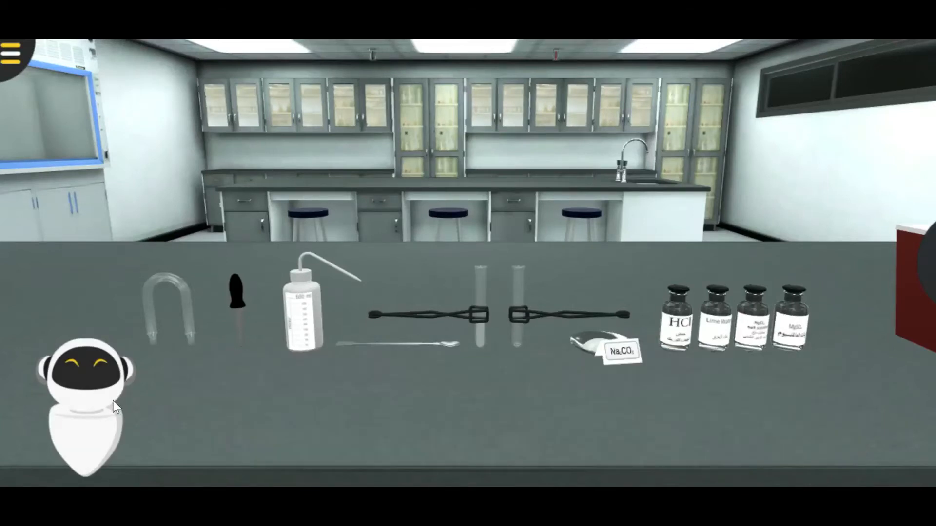
mouse_move(928, 267)
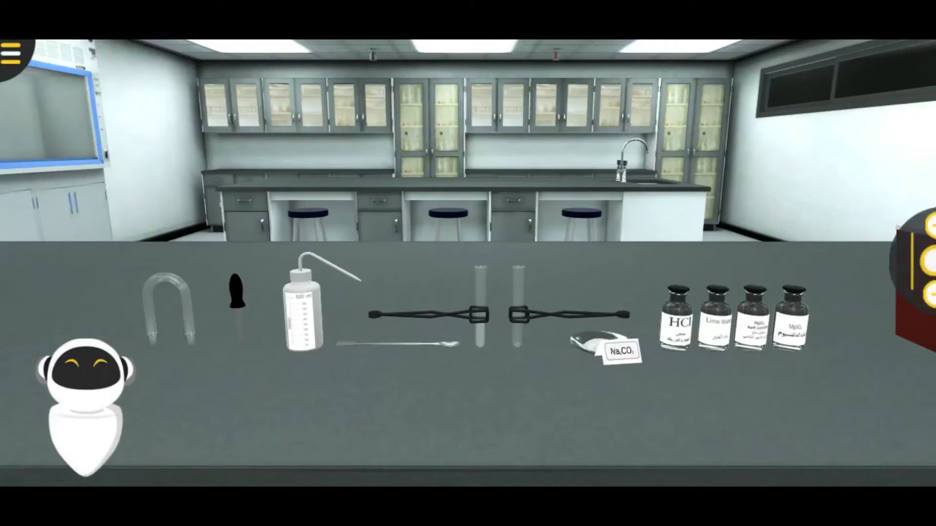
left_click(920, 294)
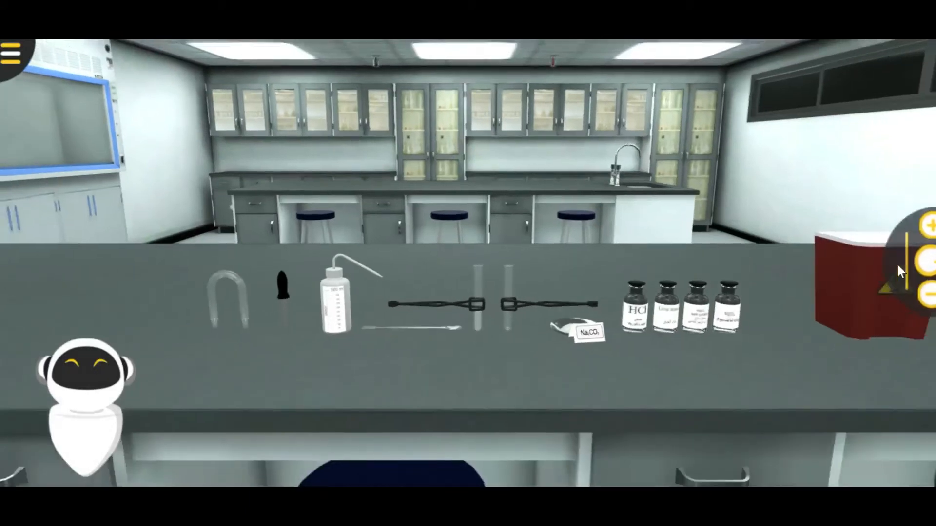
left_click(471, 301)
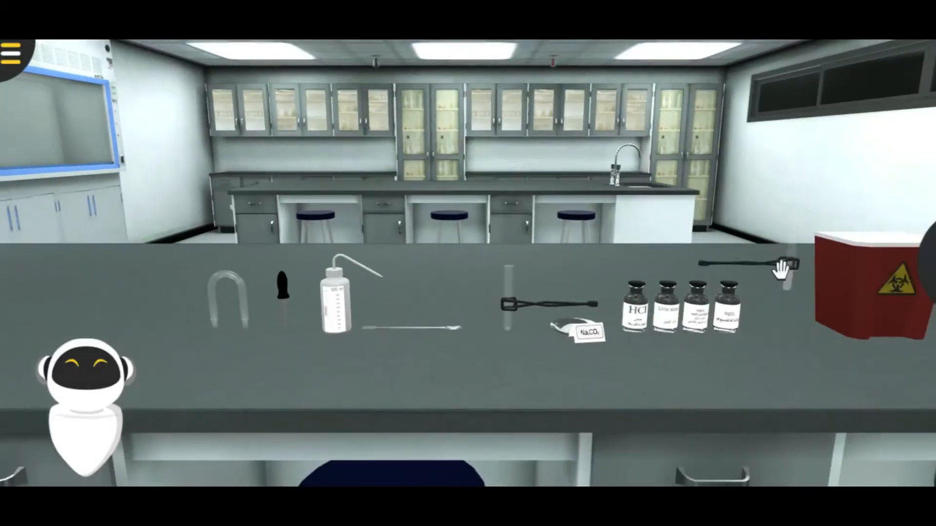
left_click(857, 247)
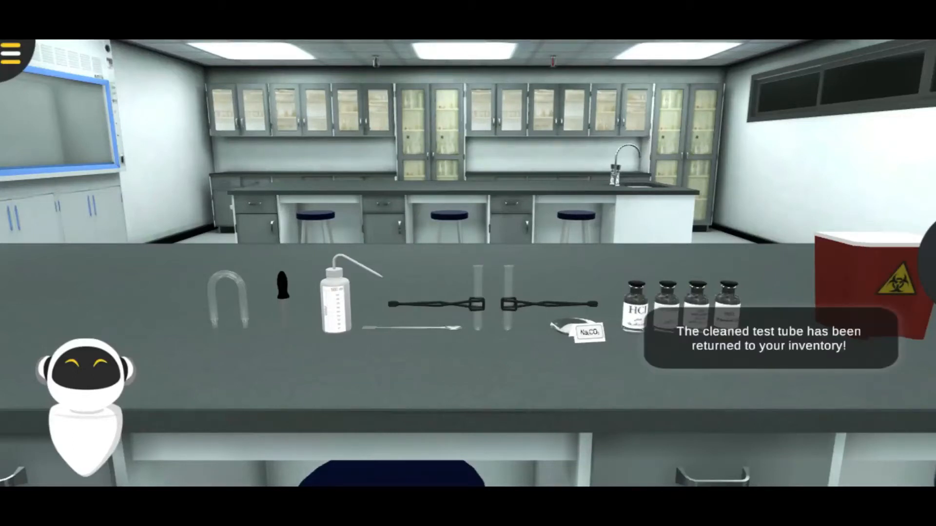
Step: Reveal the Step Two hints and read the procedure for testing the salt with acid and lime water
left_click(95, 407)
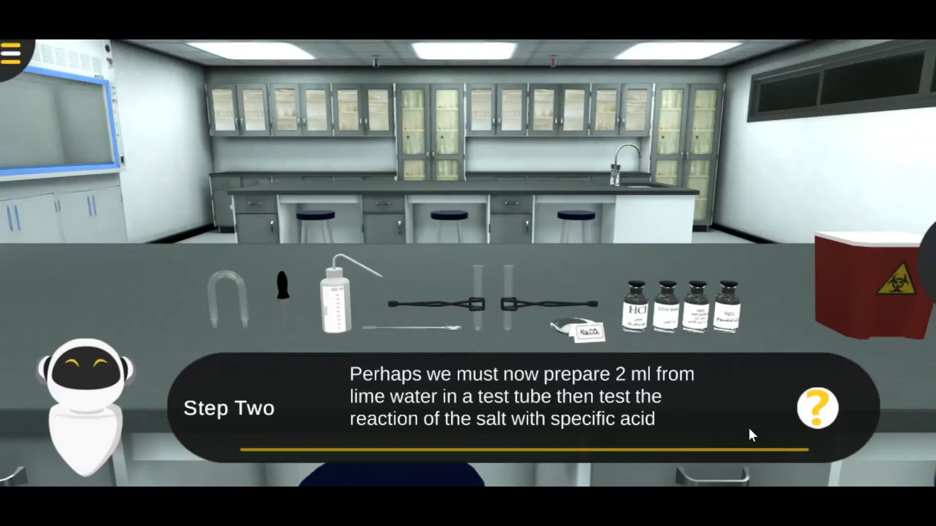
left_click(818, 420)
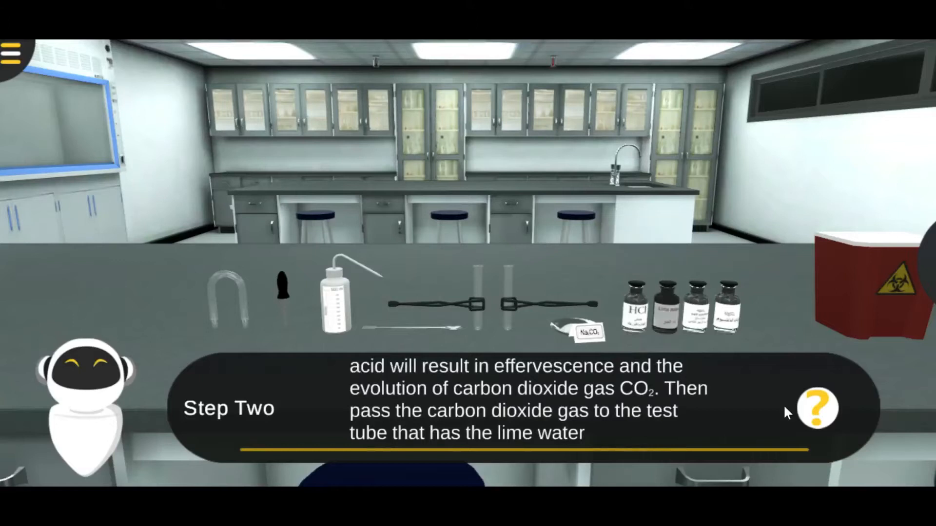
left_click(816, 408)
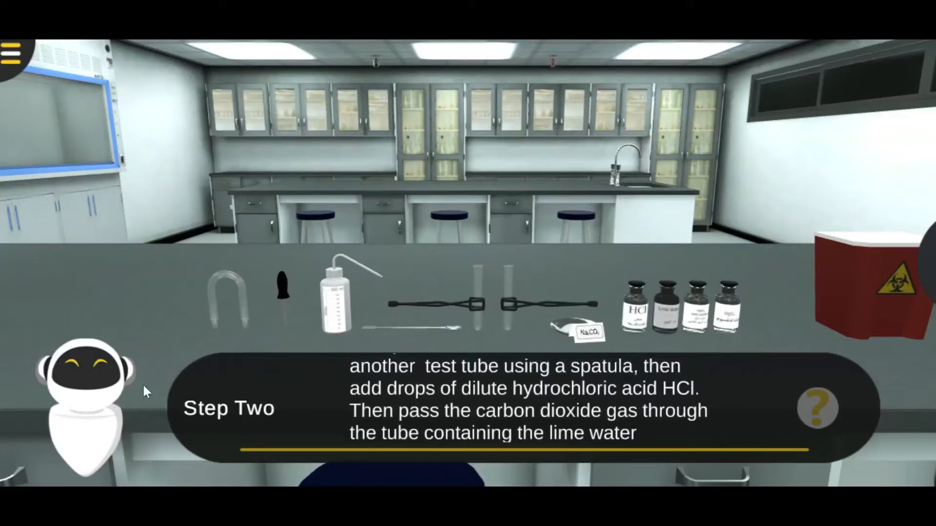
left_click(113, 390)
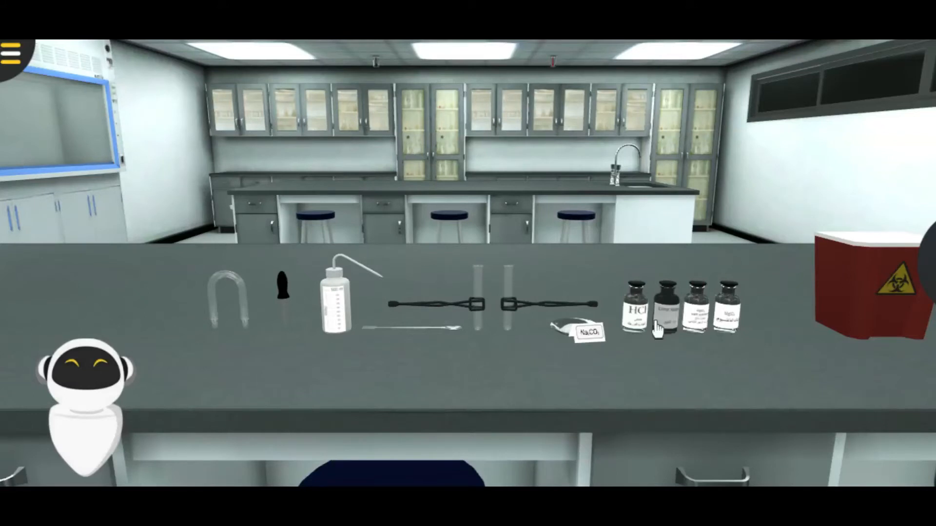
Step: Open the lime water bottle, transfer lime water into the test tube nearest the salt with the dropper, and clean the dropper in the bin
left_click(672, 303)
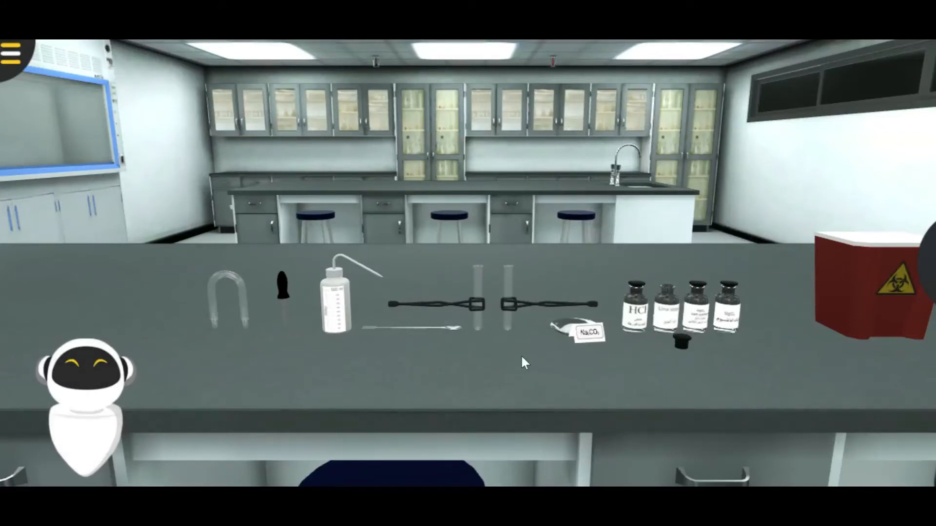
left_click_drag(293, 301, 458, 239)
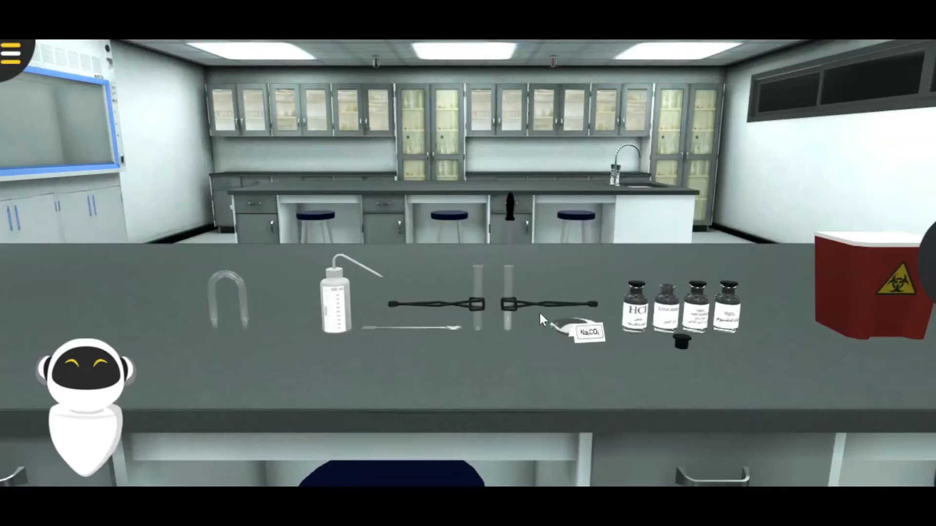
left_click_drag(282, 285, 841, 261)
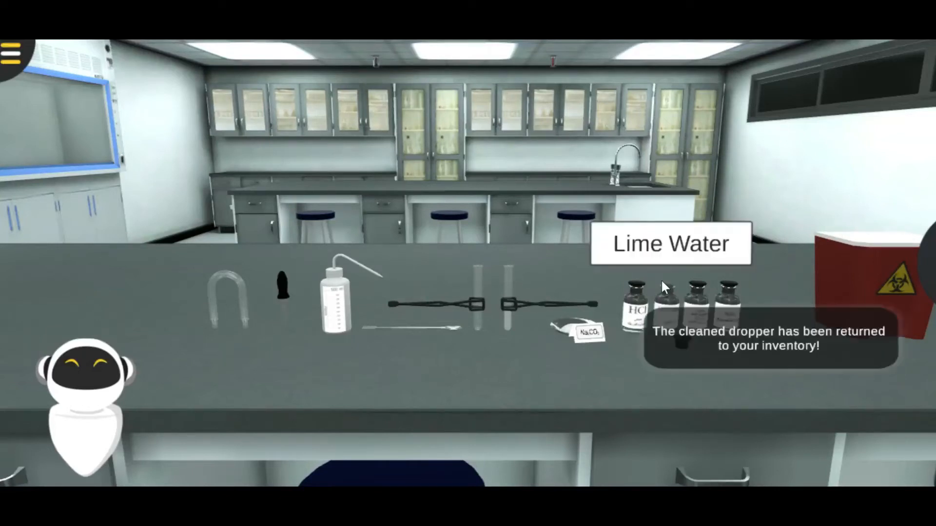
Step: Close the lime water bottle and place a small amount of the Na2CO3 salt in the empty test tube using the spatula
left_click(101, 373)
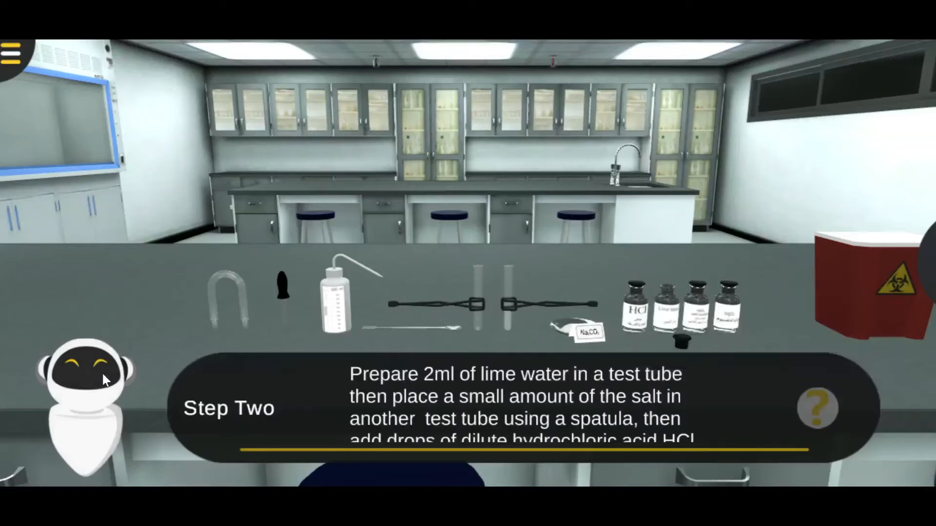
left_click_drag(413, 412, 414, 369)
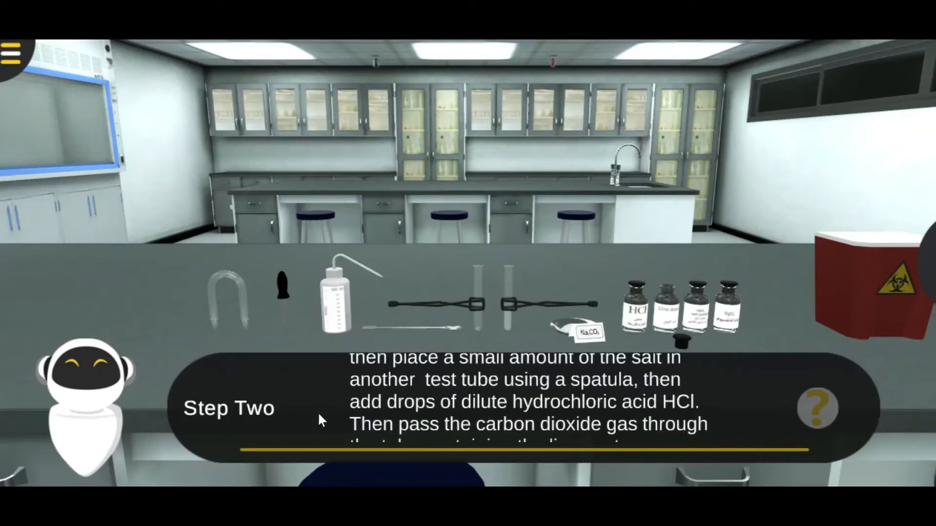
left_click(98, 415)
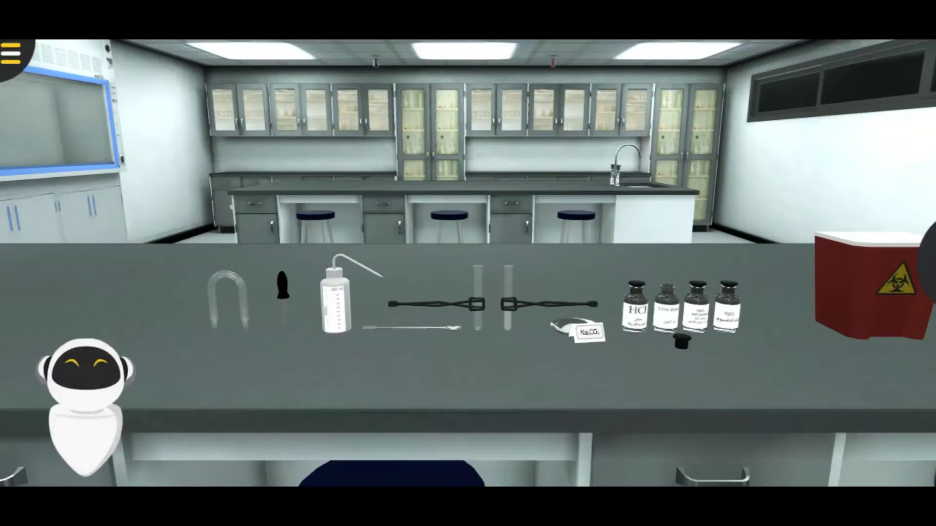
left_click_drag(442, 326, 580, 335)
left_click(666, 318)
left_click_drag(461, 329, 571, 333)
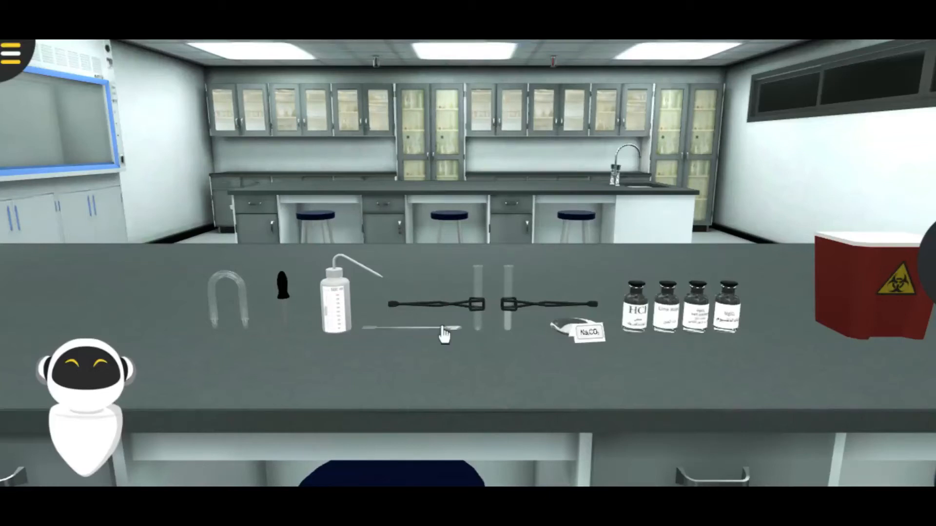
left_click_drag(448, 330, 467, 264)
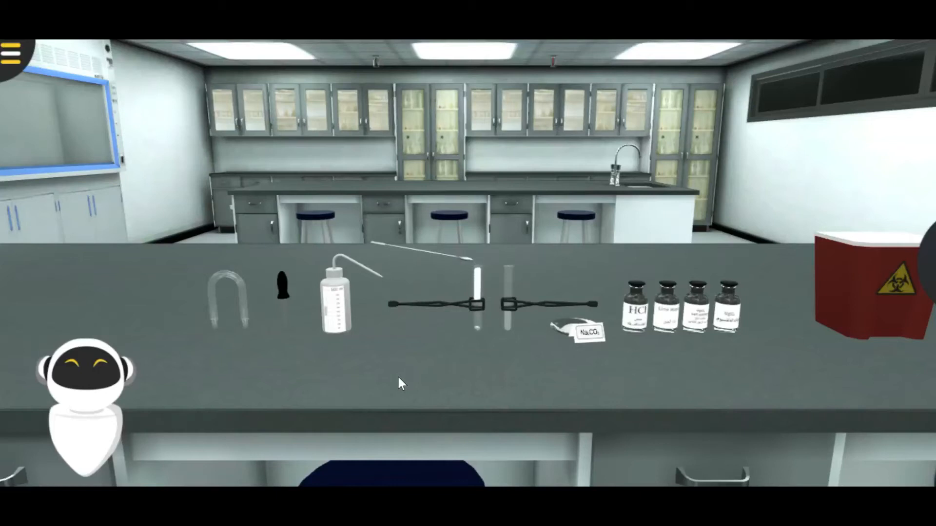
Step: Open the HCl bottle, add HCl to the test tube holding the salt with the dropper, and clean the dropper in the bin
left_click(105, 400)
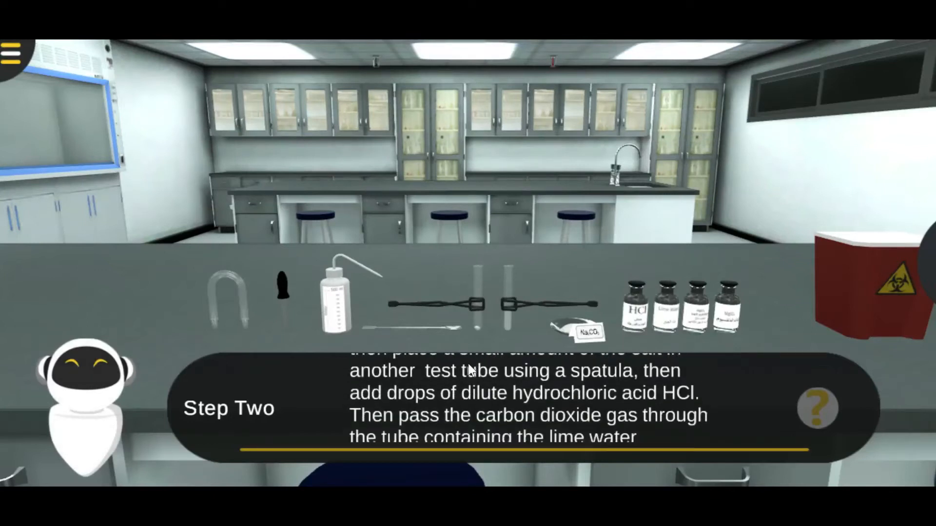
left_click(77, 385)
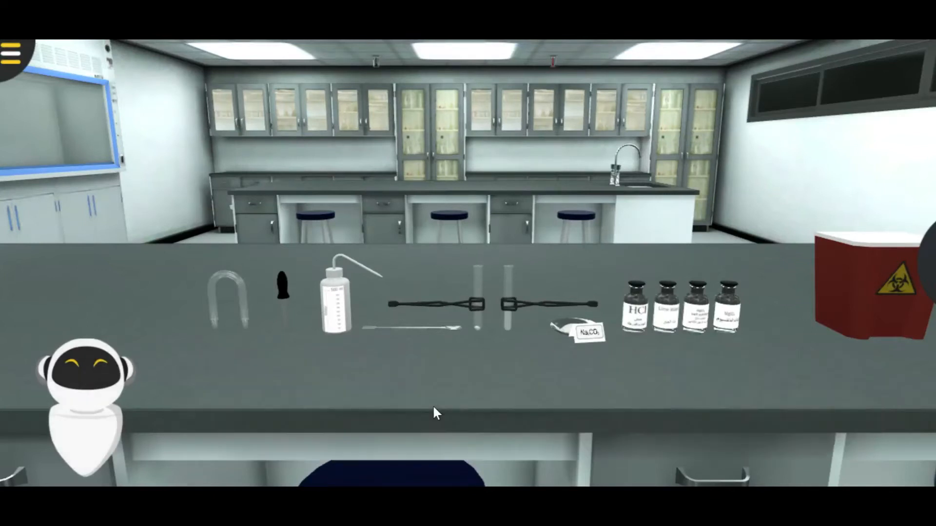
left_click(629, 319)
left_click(281, 292)
left_click(632, 298)
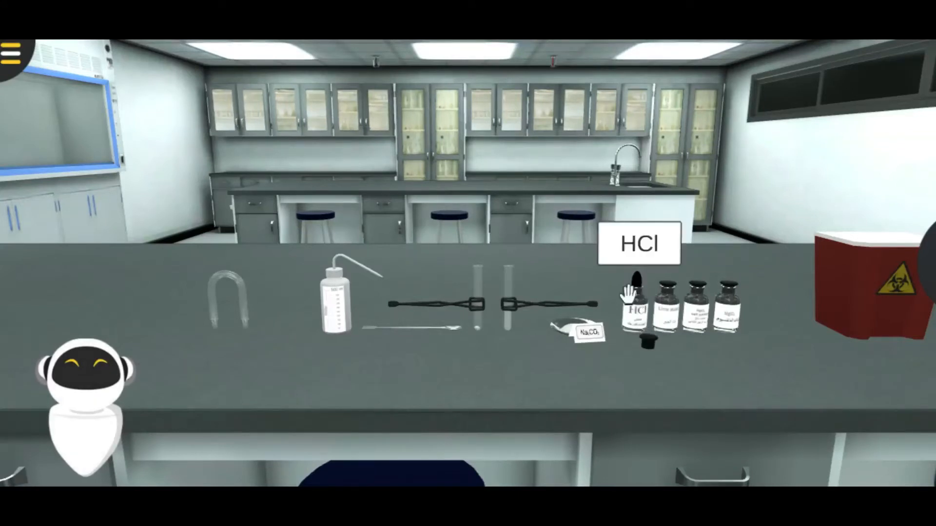
left_click(478, 226)
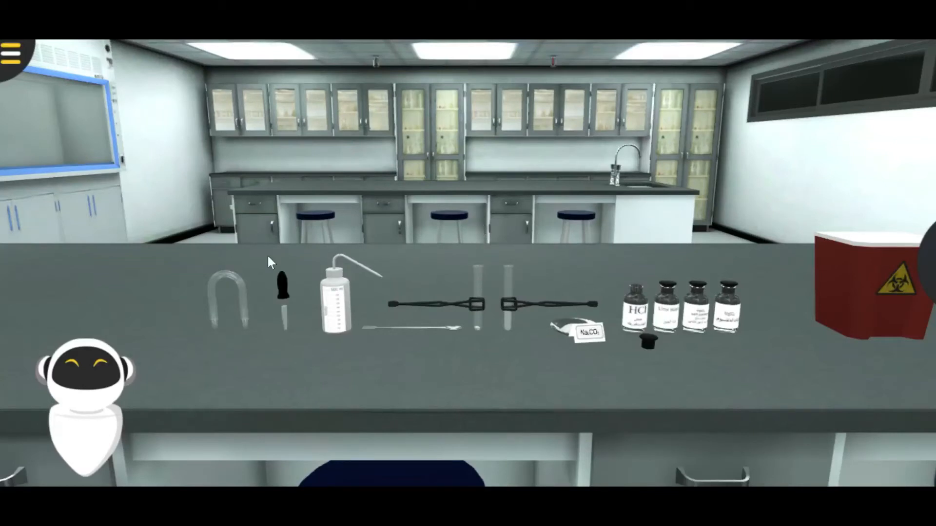
left_click(283, 290)
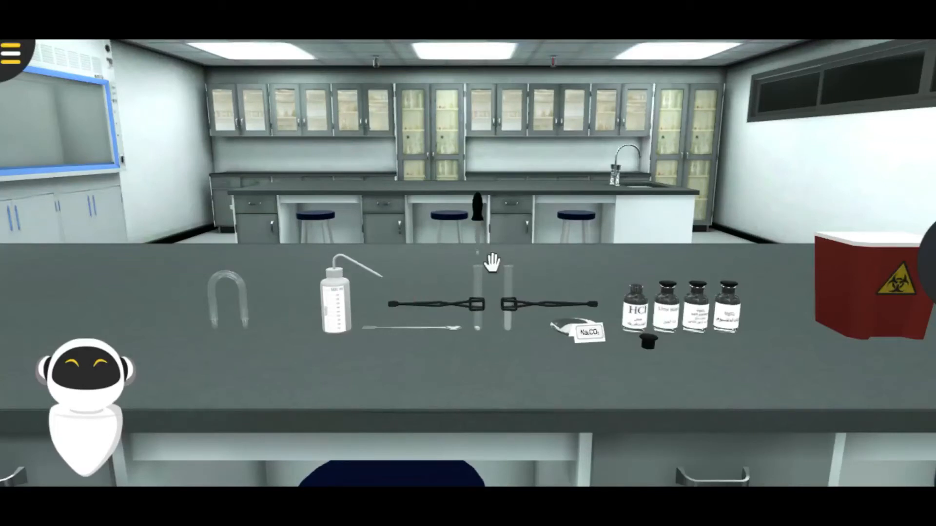
left_click(344, 293)
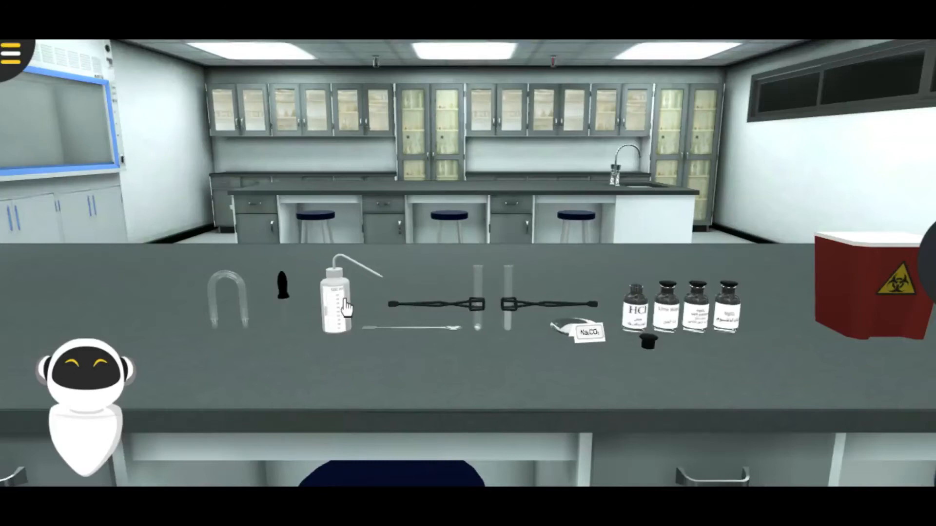
left_click_drag(285, 291, 921, 259)
Step: Review the Step Two instructions on passing the carbon dioxide gas through the lime water tube
left_click(92, 402)
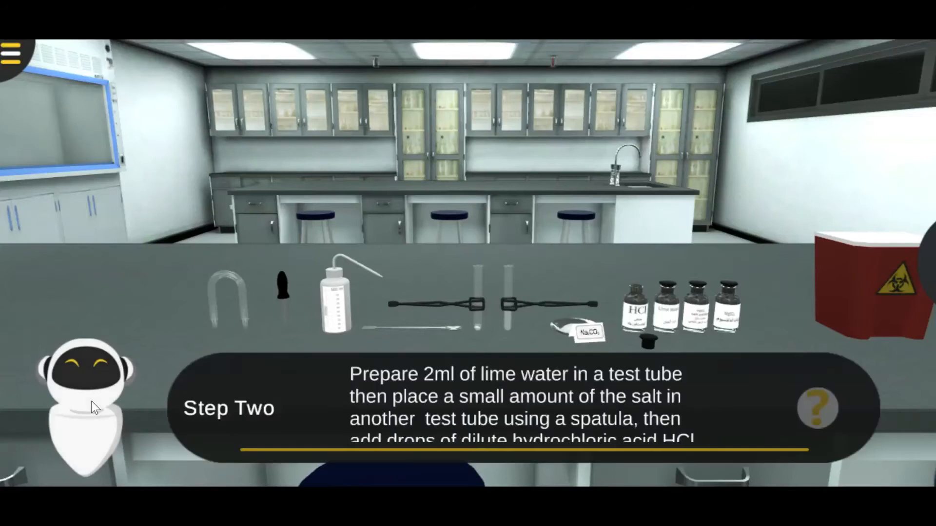
left_click_drag(472, 423, 474, 341)
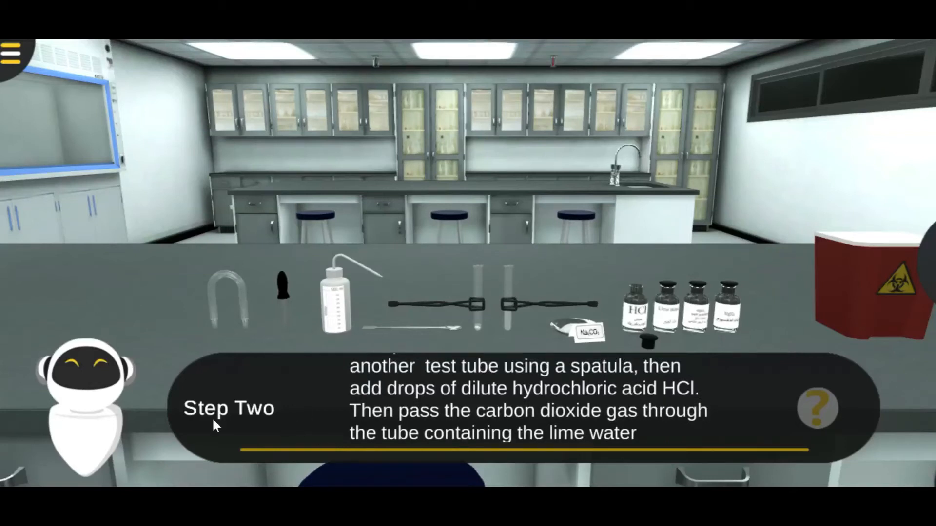
left_click(111, 397)
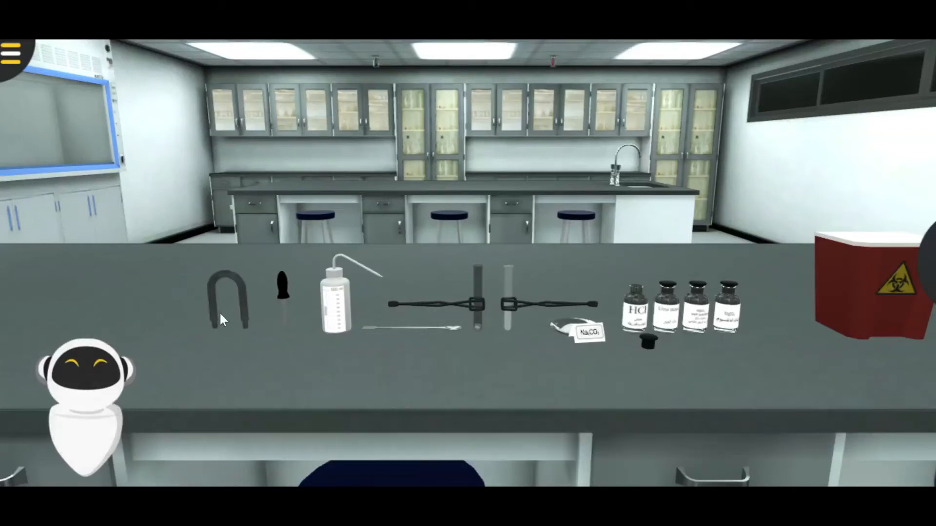
Step: Connect the two test tubes with the U-shaped delivery tube to pass the gas through the lime water, and close the HCl bottle
left_click_drag(236, 272, 476, 209)
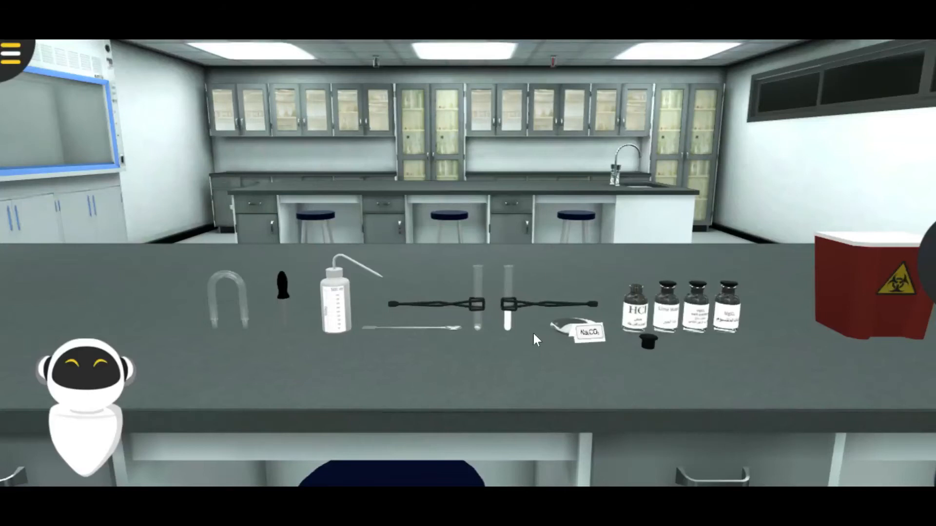
left_click(637, 318)
Step: Check the Step Two instructions and clean the dropper in the biohazard bin
left_click(93, 419)
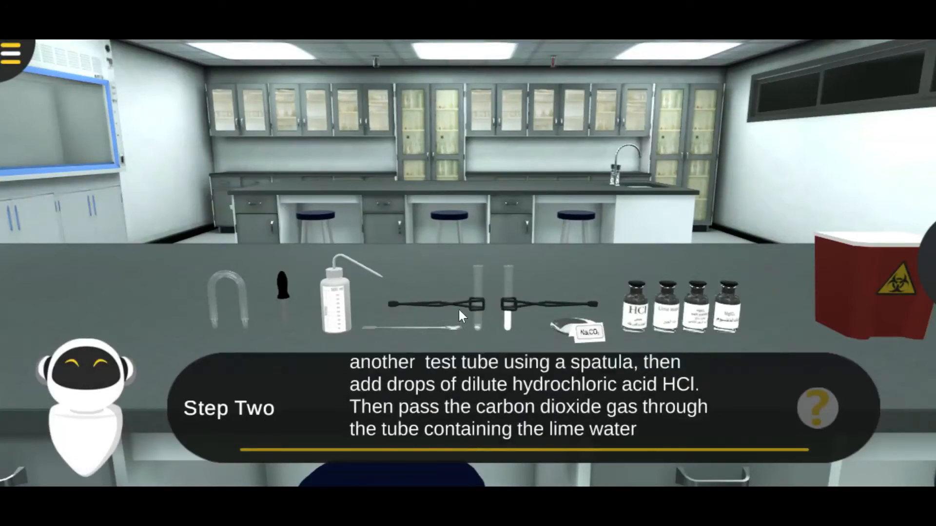
left_click(96, 378)
left_click_drag(291, 296, 831, 251)
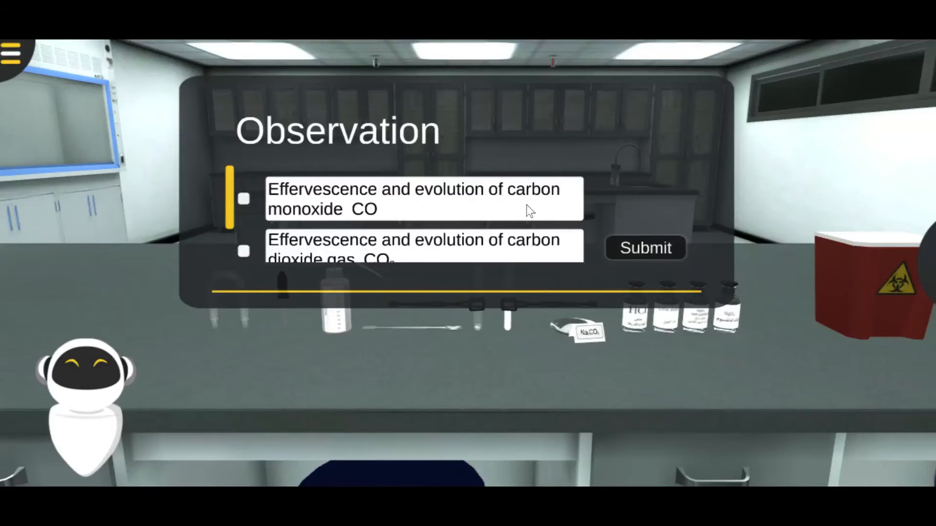
Step: Submit "Effervescence and evolution of carbon dioxide gas CO₂" as the observation for the salt's reaction with HCl
left_click_drag(526, 205, 522, 140)
left_click_drag(524, 105, 493, 212)
left_click_drag(498, 227, 484, 137)
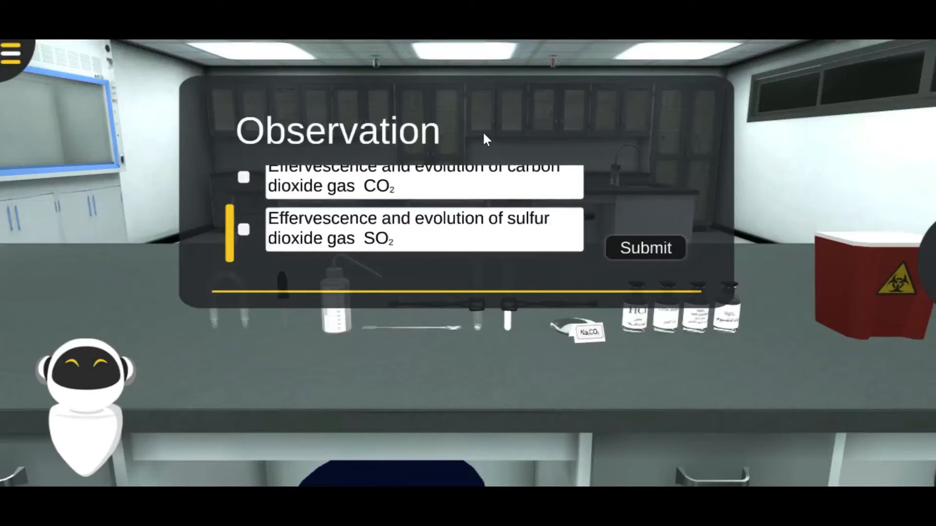
left_click_drag(483, 130, 467, 241)
left_click(467, 242)
left_click_drag(564, 217, 564, 184)
left_click(629, 249)
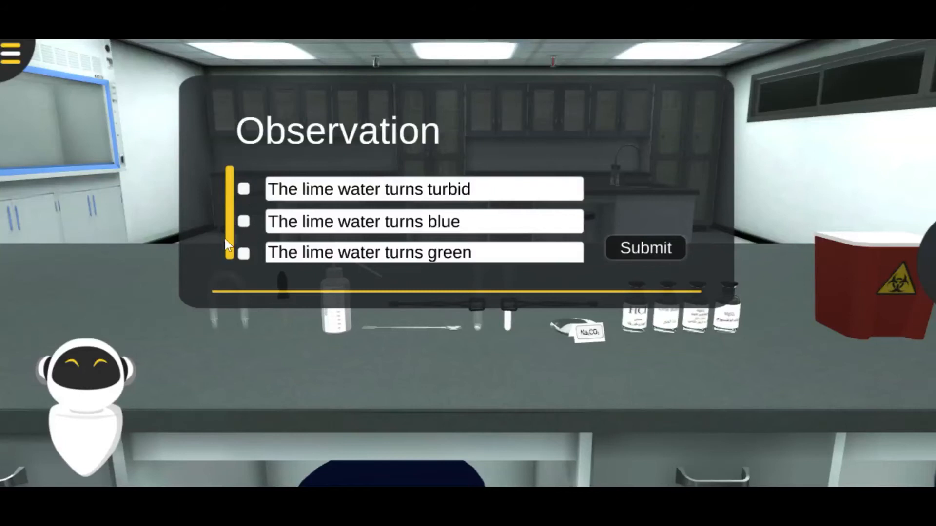
Step: Submit the observation "The lime water turns turbid" and the conclusion "Carbonate or Bicarbonate radicals may be present"
left_click(322, 189)
left_click(628, 253)
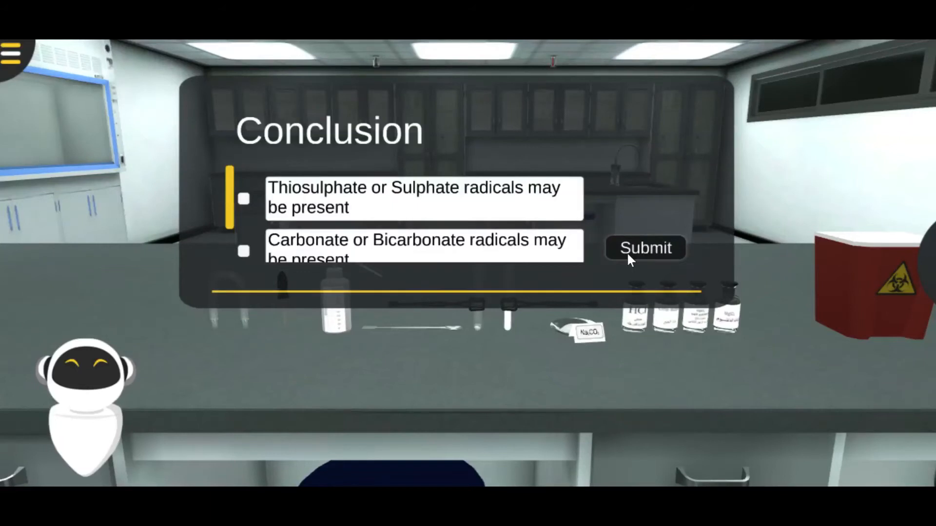
left_click_drag(231, 217, 250, 235)
left_click(360, 204)
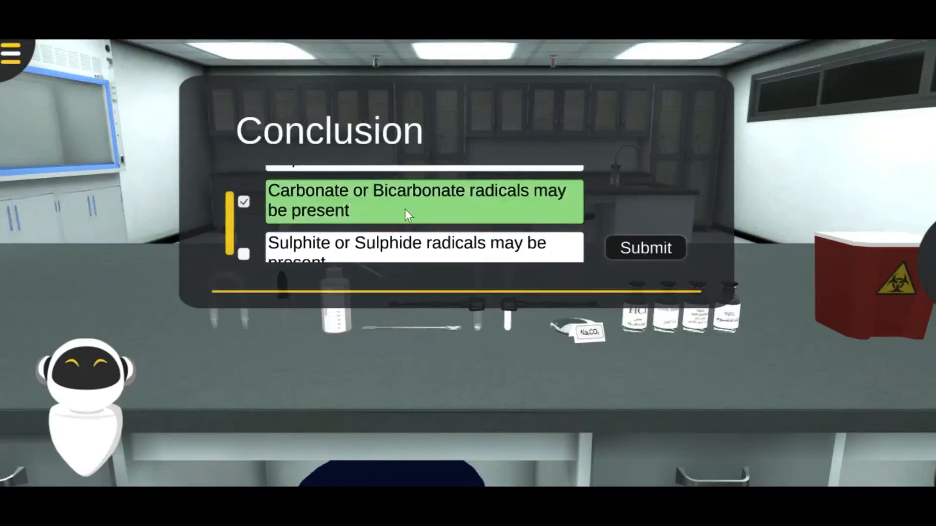
left_click(653, 244)
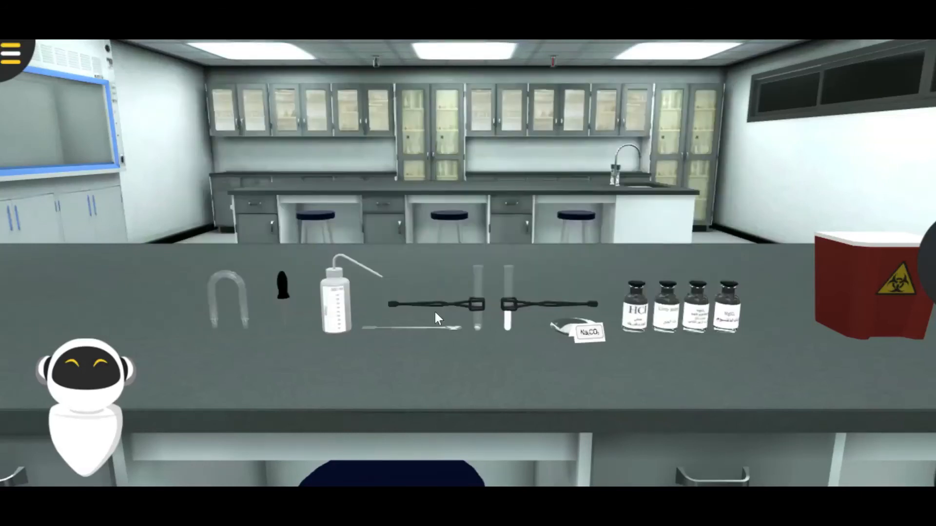
Step: Empty and clean both used test tubes and the dropper in the biohazard bin
left_click(102, 404)
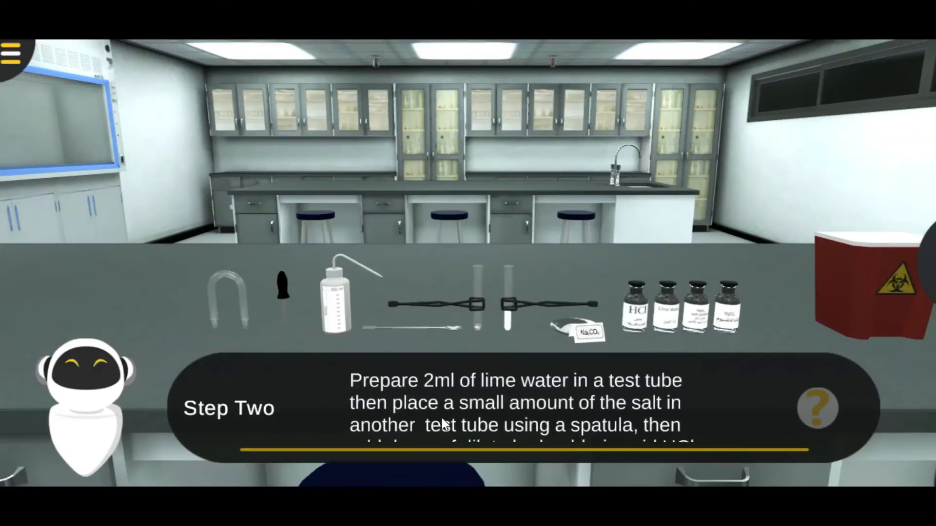
left_click(115, 401)
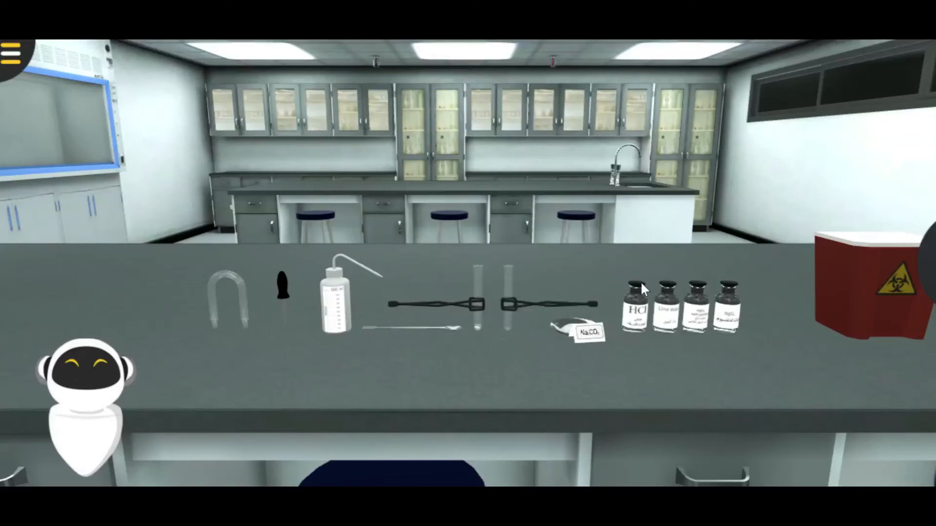
left_click_drag(478, 313, 828, 252)
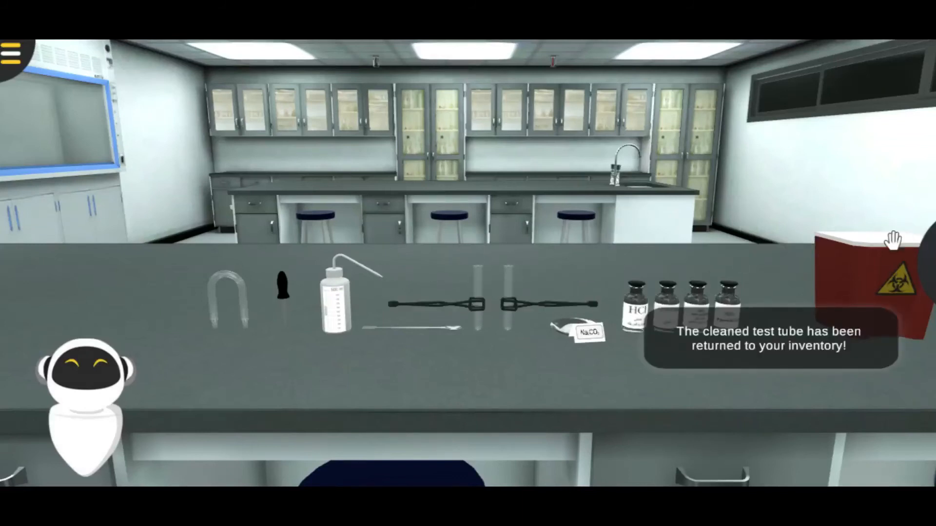
left_click_drag(288, 306, 873, 245)
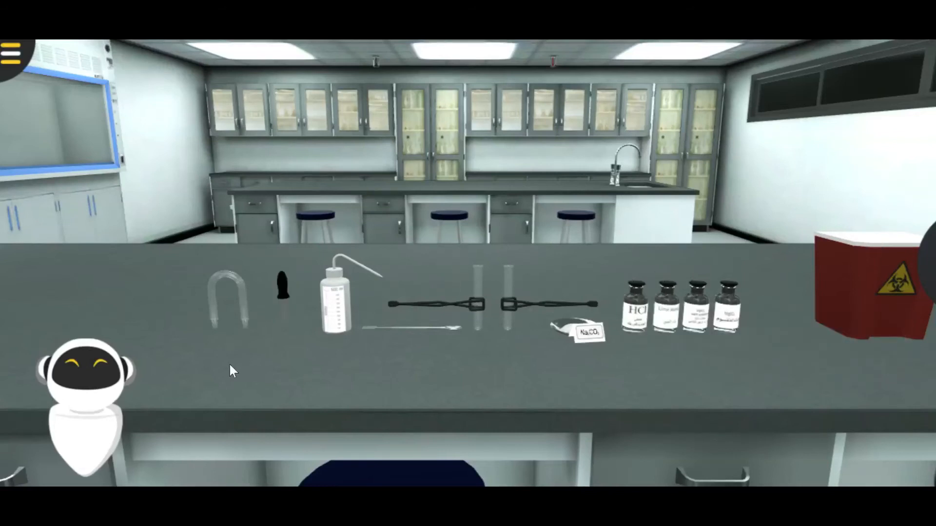
Step: Reveal the Step Three hints one by one and read the full instructions for the detector test
left_click(103, 398)
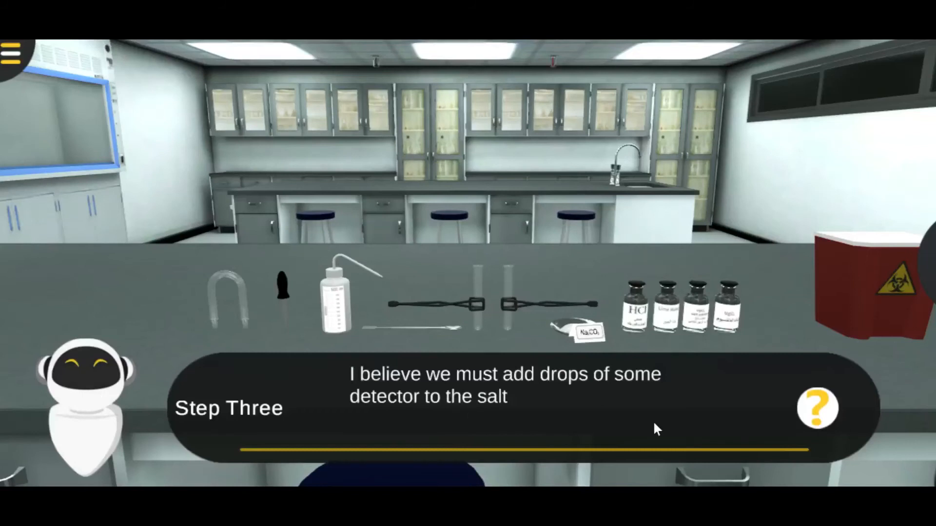
left_click(824, 407)
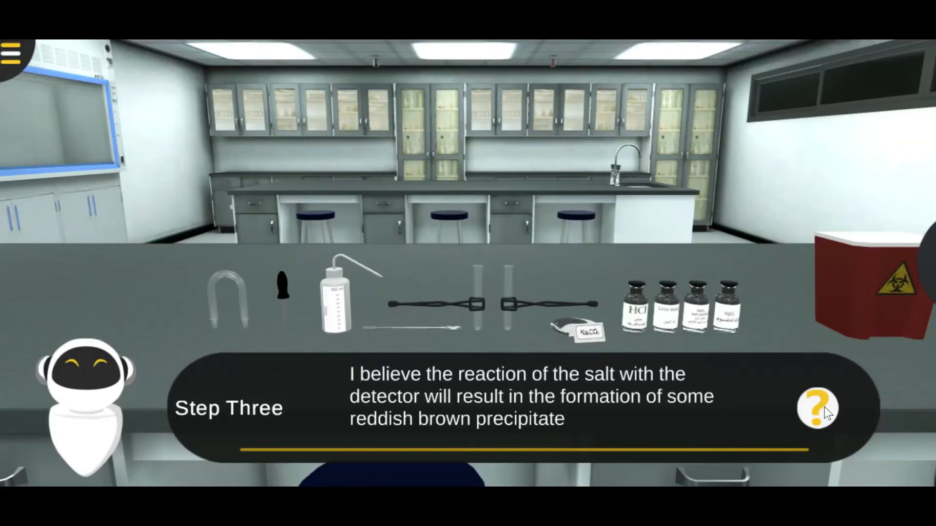
left_click(824, 407)
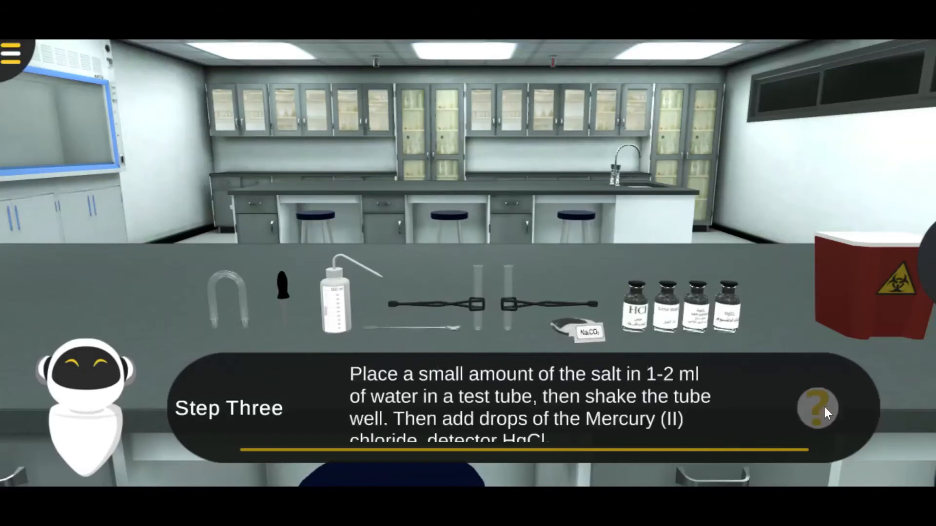
left_click_drag(702, 398, 695, 365)
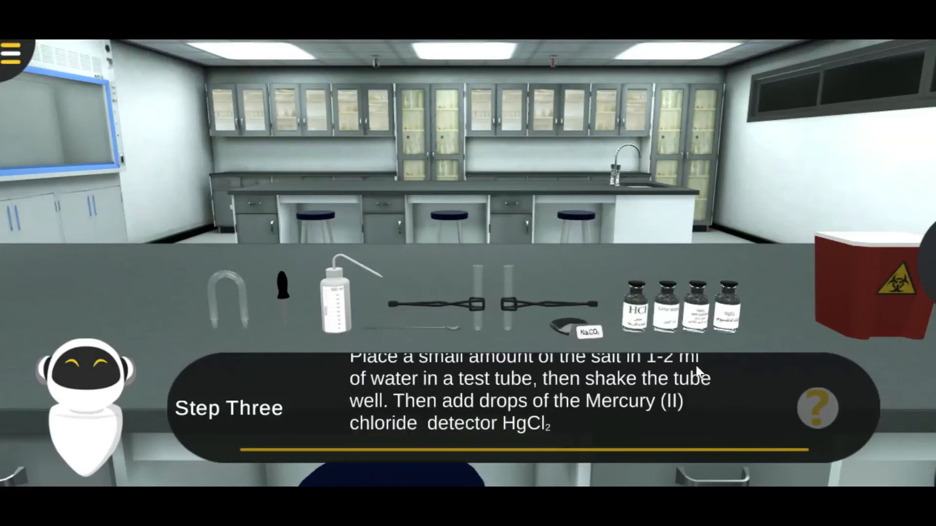
left_click(103, 379)
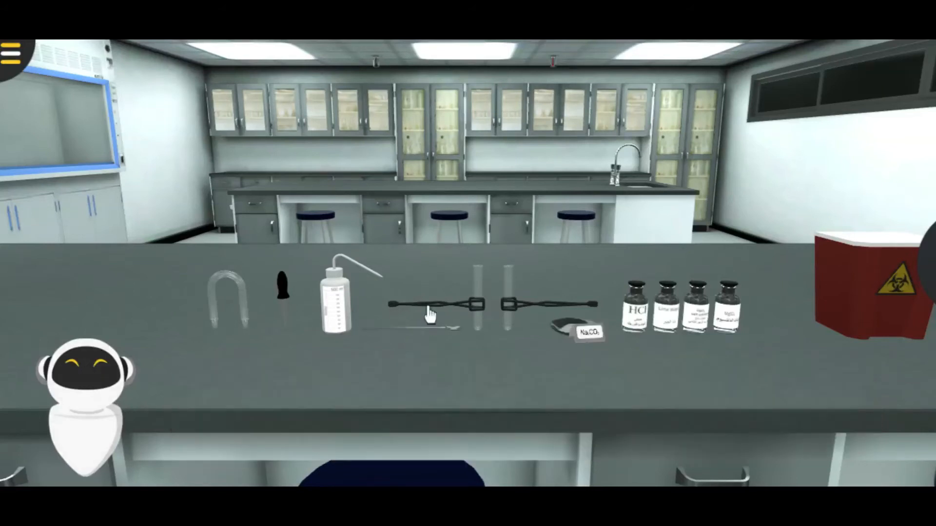
Step: Place a small amount of the Na₂CO₃ salt in a clean test tube with the spatula and add water from the wash bottle
left_click_drag(424, 325, 561, 328)
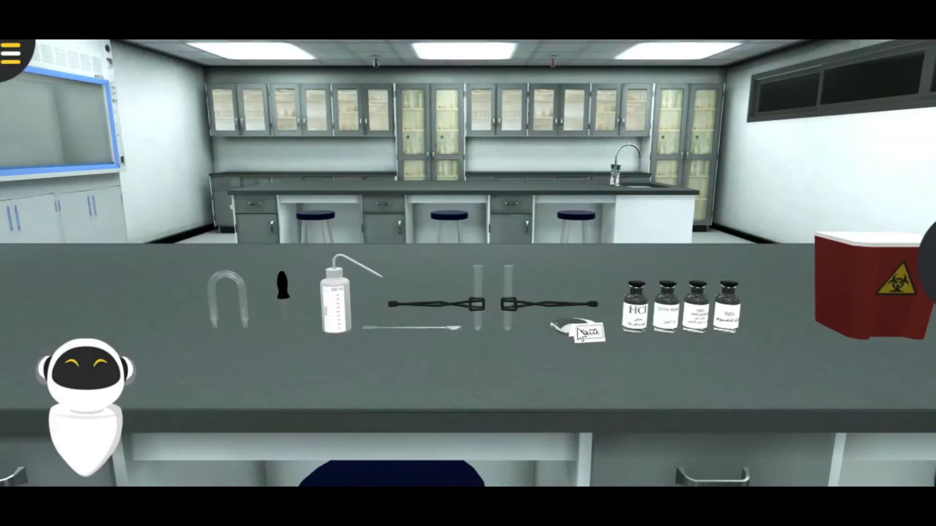
left_click_drag(451, 328, 477, 282)
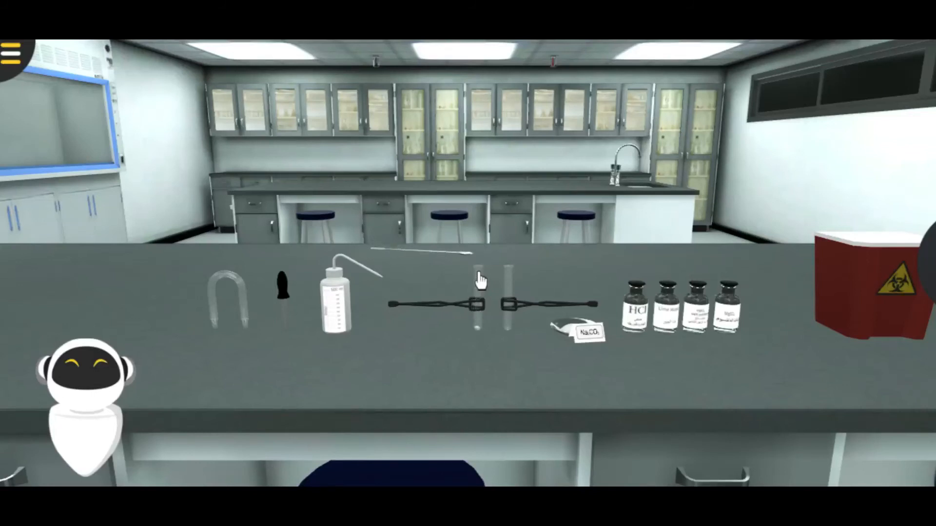
left_click(115, 378)
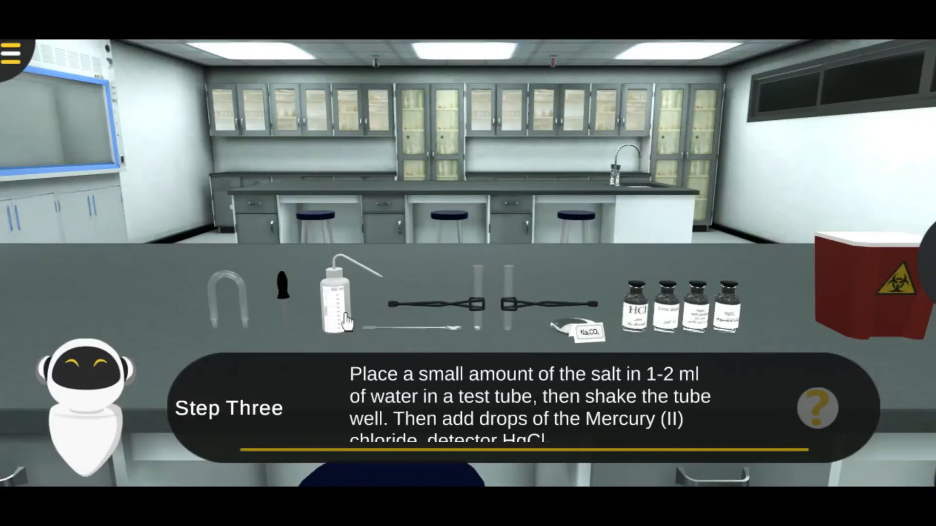
left_click(355, 327)
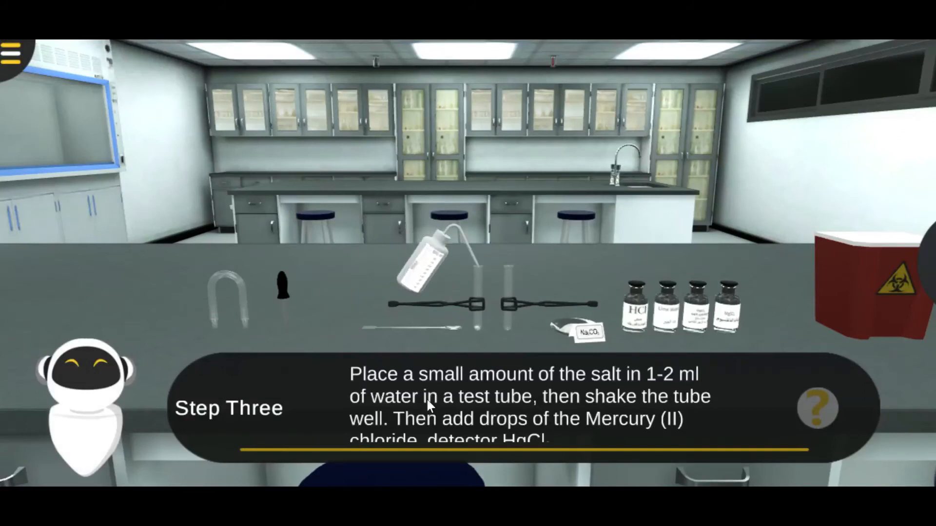
left_click_drag(428, 420, 432, 387)
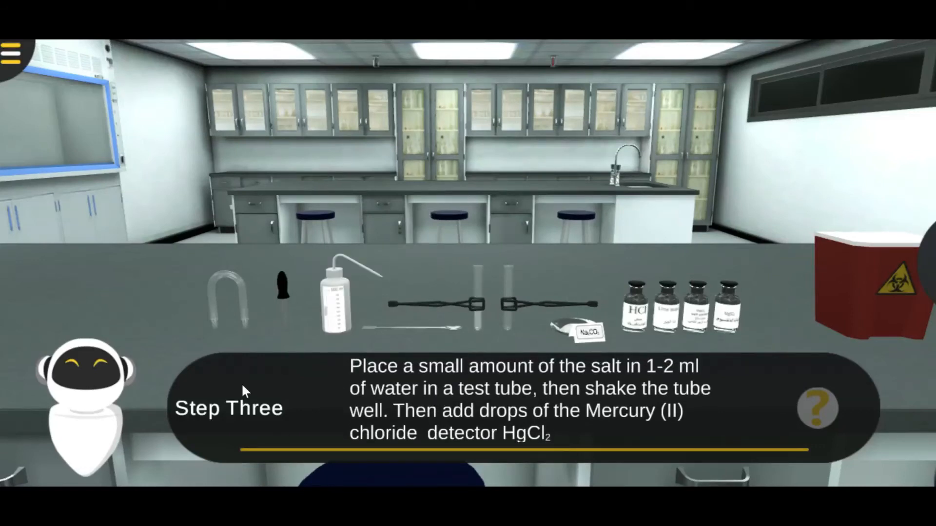
left_click(92, 388)
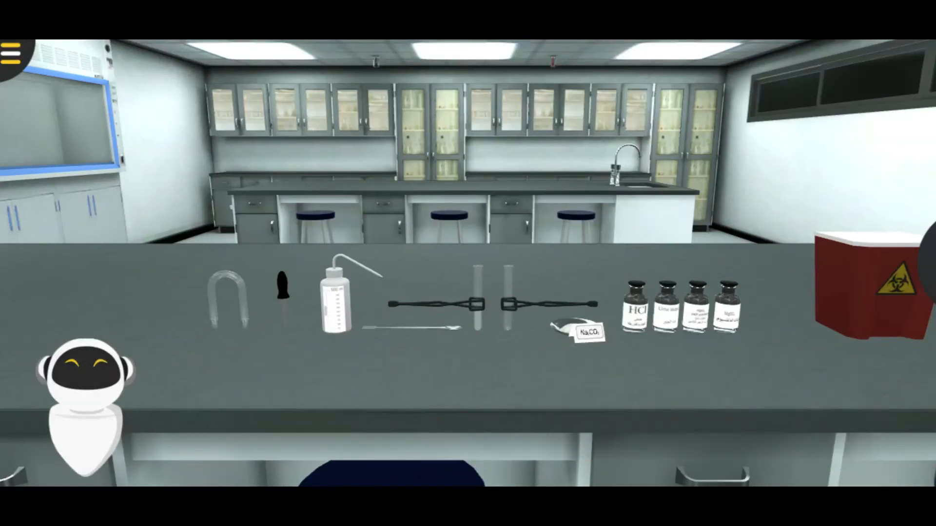
Step: Open the HgCl₂ salt solution bottle and add drops of it to the test tube holding the dissolved salt with the dropper
left_click(932, 286)
left_click(924, 226)
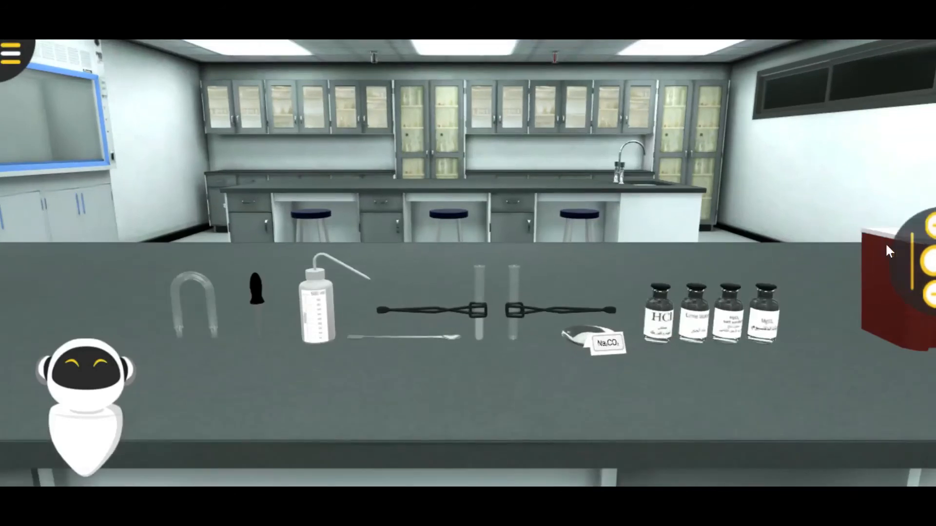
left_click(736, 318)
left_click(251, 315)
left_click_drag(305, 303, 473, 248)
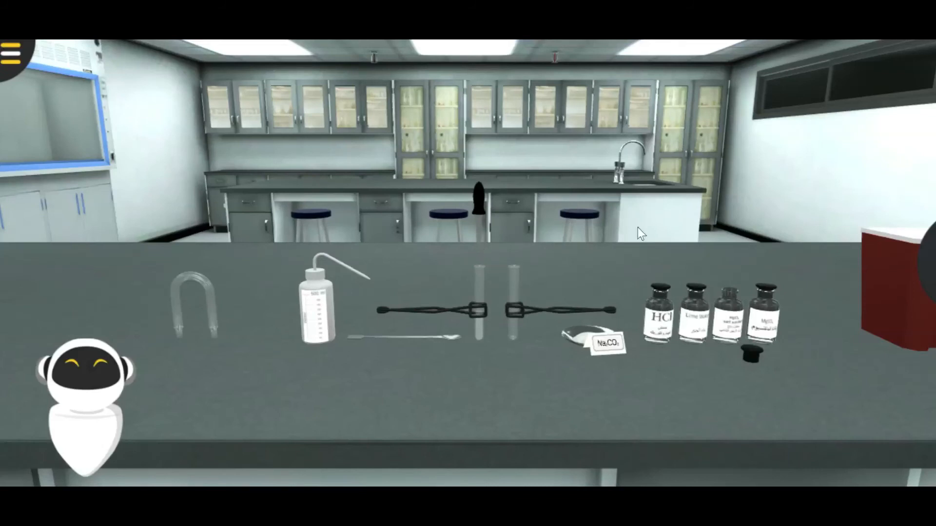
mouse_move(927, 263)
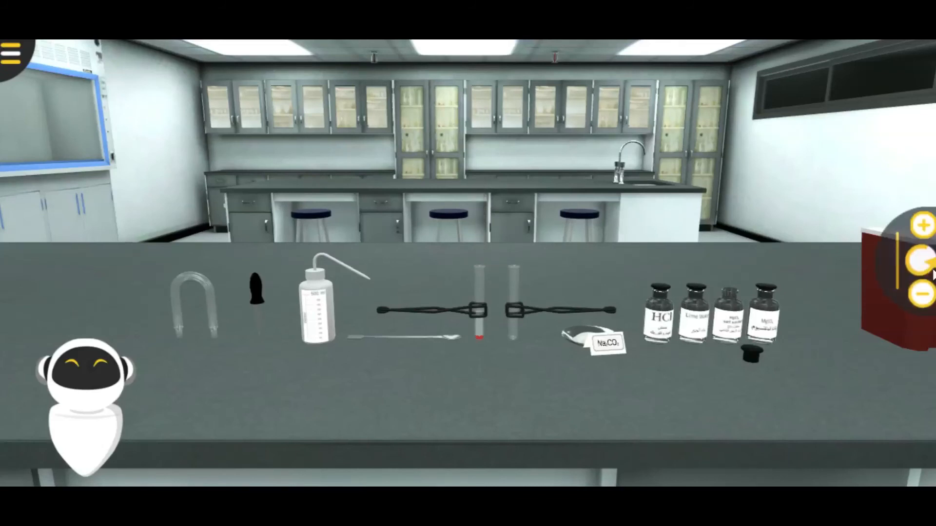
left_click(921, 294)
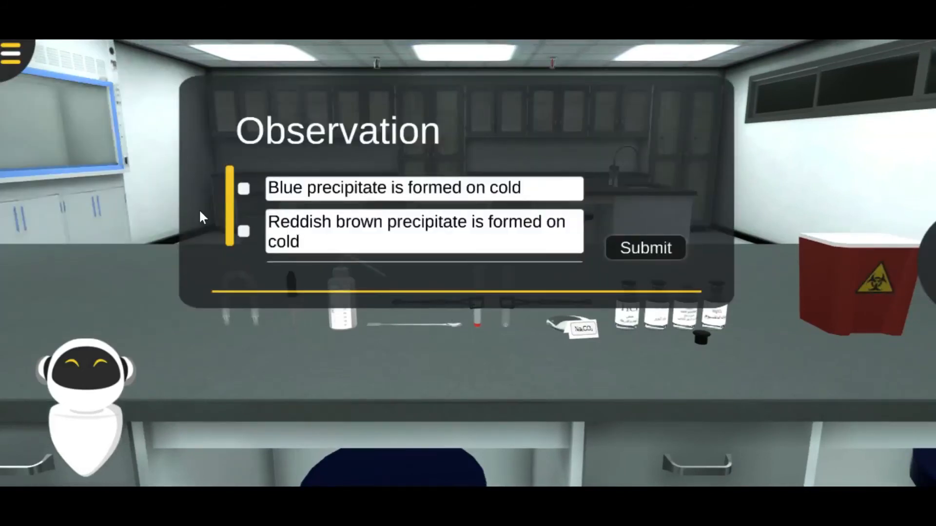
Step: Submit the observation "Reddish brown precipitate is formed on cold" and the conclusion naming a reddish brown precipitate of mercuric (II) carbonate HgCO₃
left_click(375, 242)
left_click(648, 246)
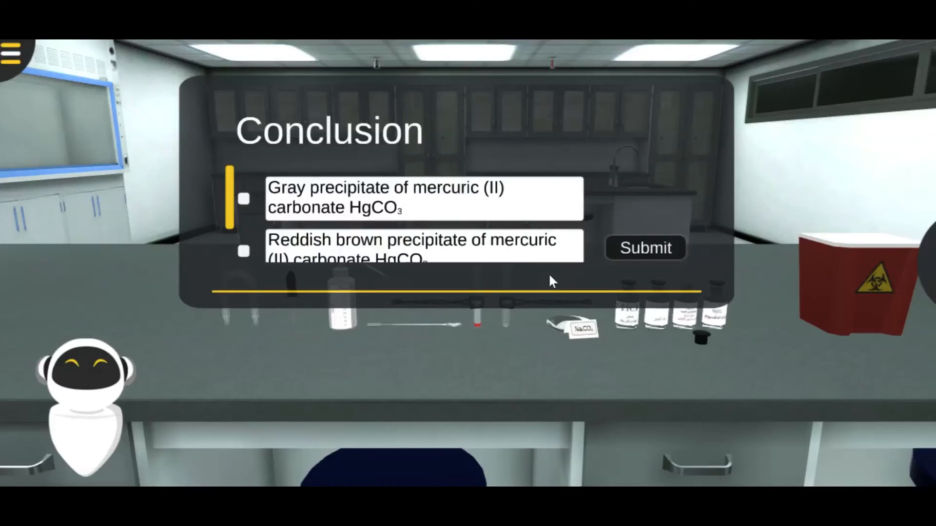
left_click(341, 206)
left_click(341, 244)
left_click(654, 244)
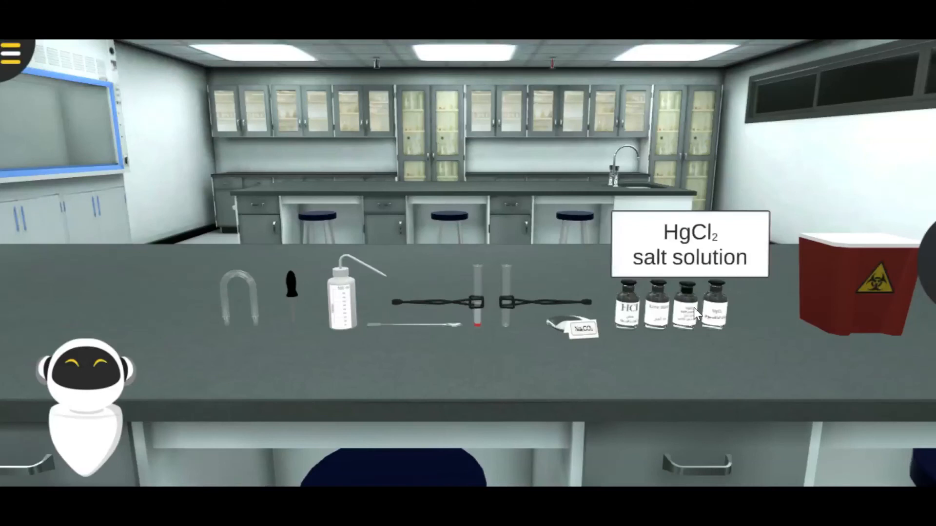
Step: Recheck the Step Three instructions and clean the test tube with the precipitate and the dropper in the biohazard bin
left_click(89, 391)
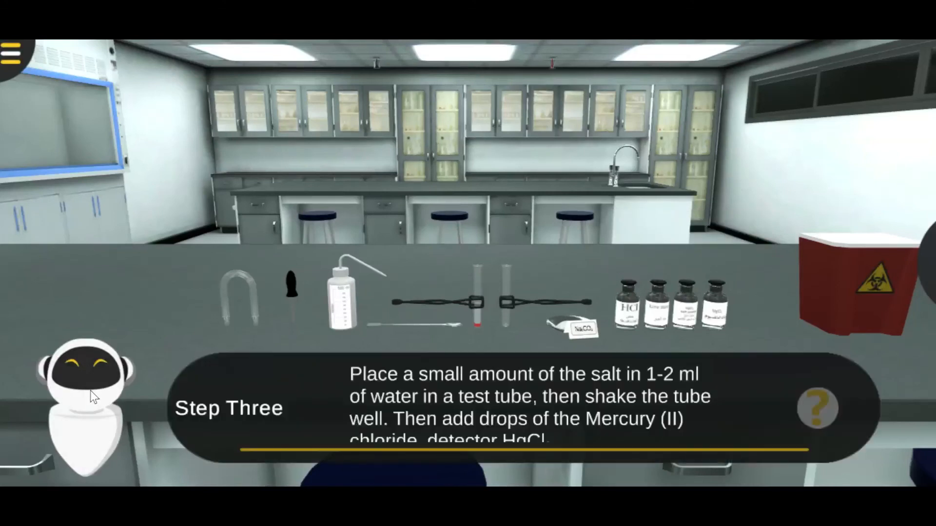
scroll(453, 390, "down", 1)
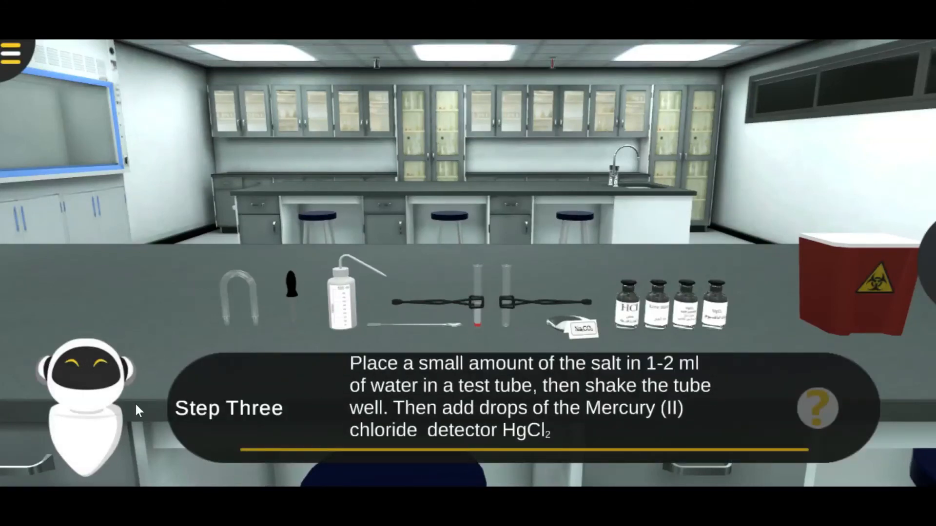
left_click(110, 405)
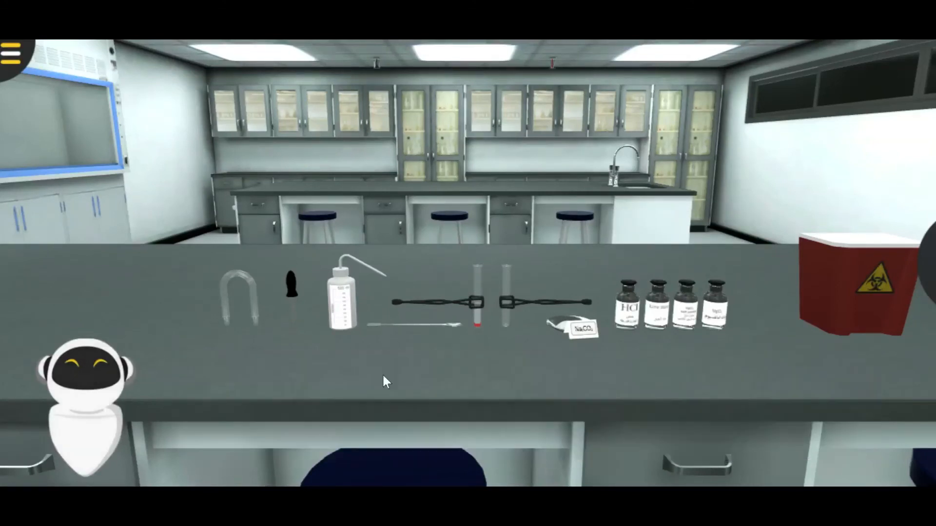
left_click(487, 305)
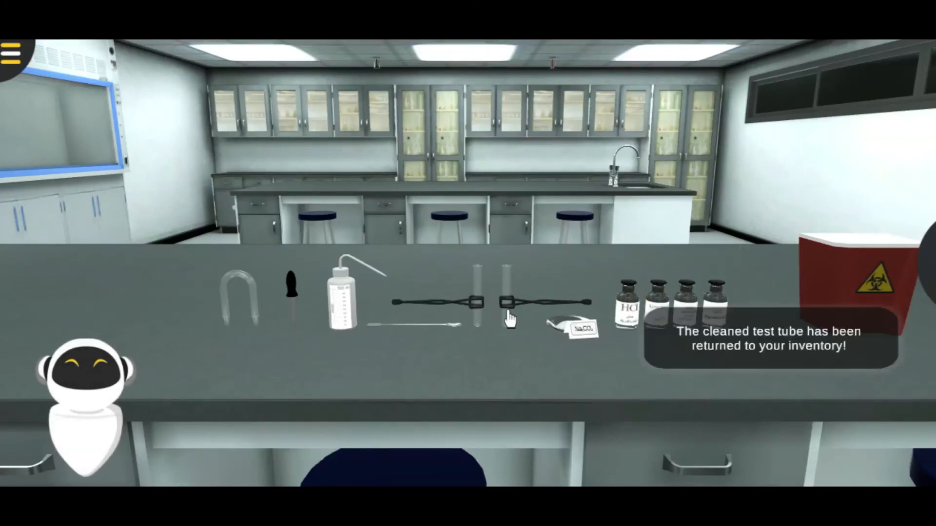
left_click(112, 392)
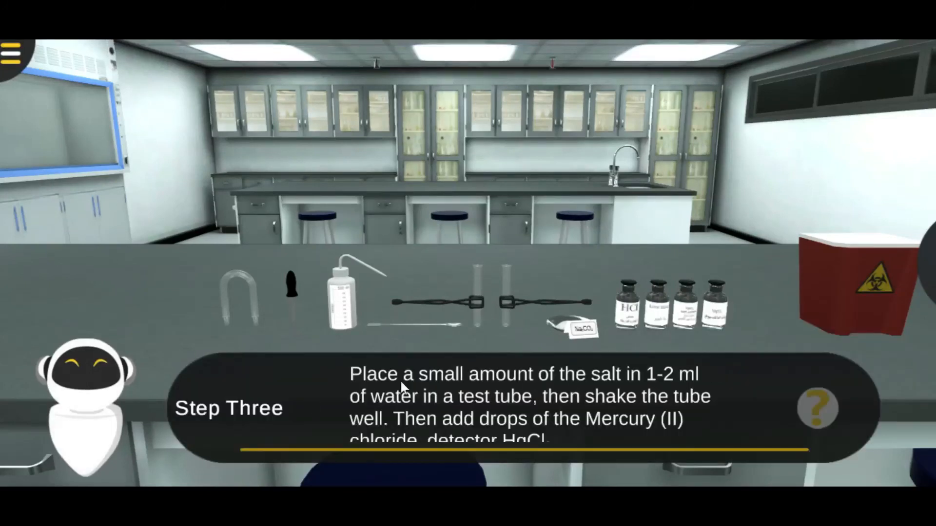
left_click(91, 401)
left_click_drag(292, 297, 840, 252)
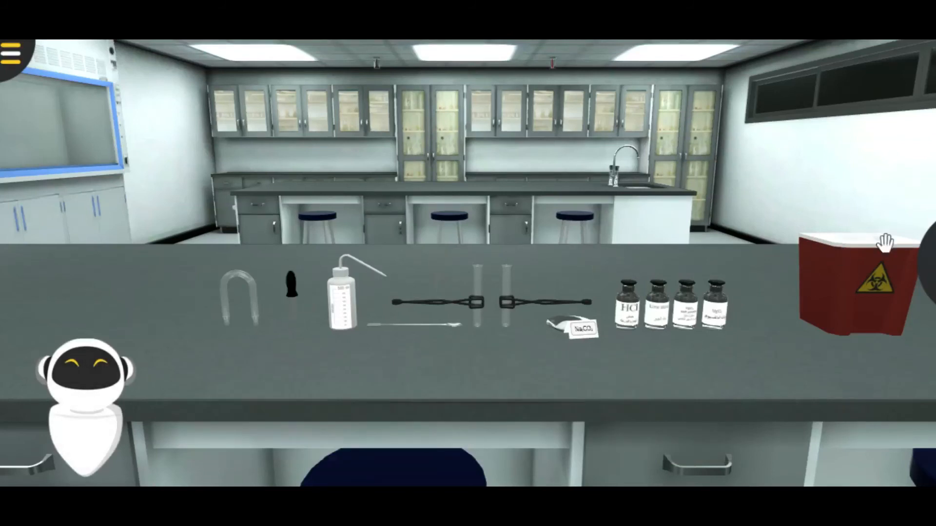
Step: Read the Step Four instructions and reveal all of the hints about the detector to use and the procedure
left_click(106, 414)
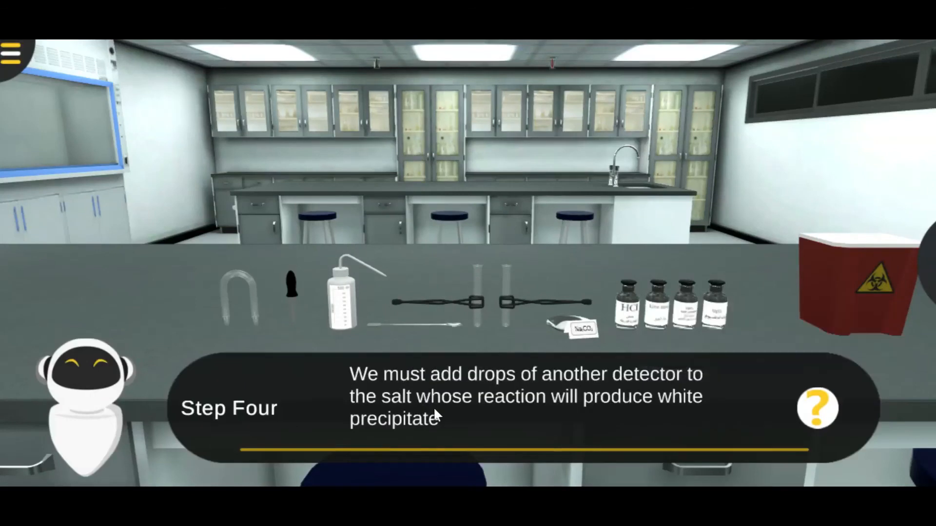
left_click(817, 410)
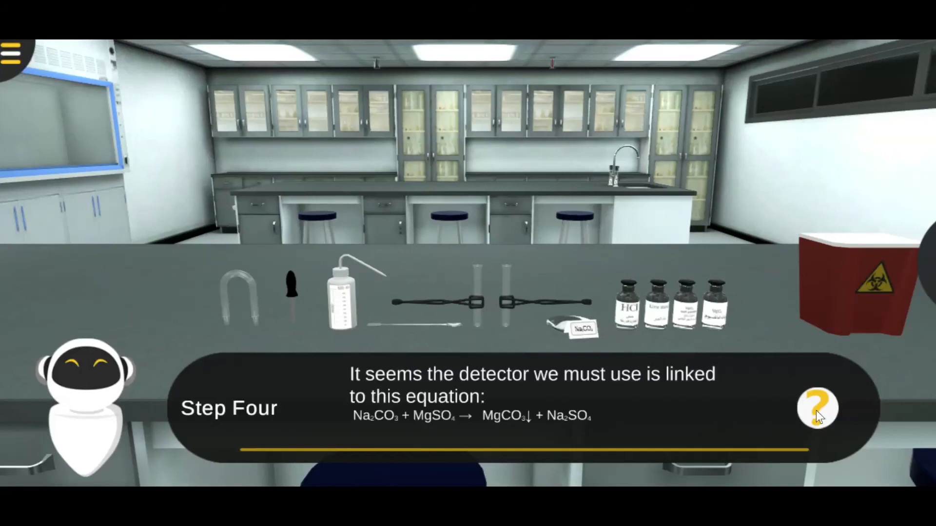
left_click(816, 410)
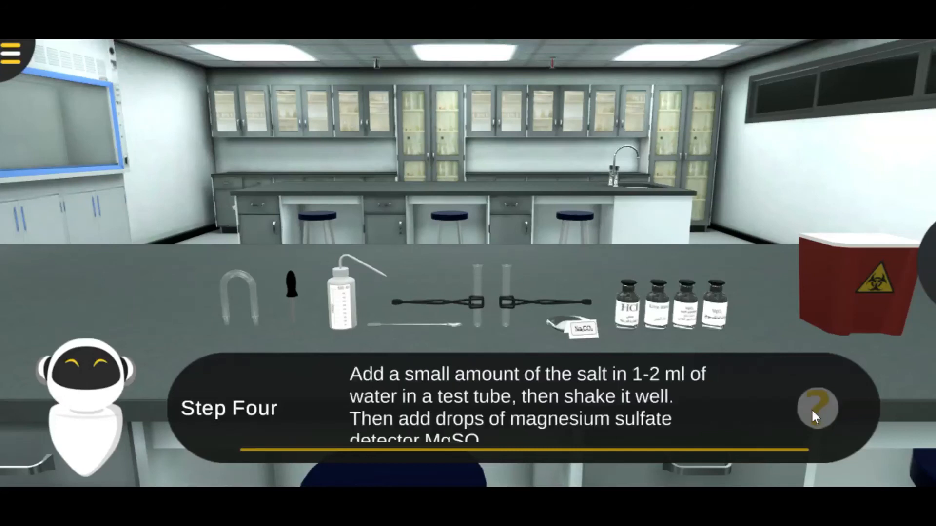
scroll(718, 398, "down", 2)
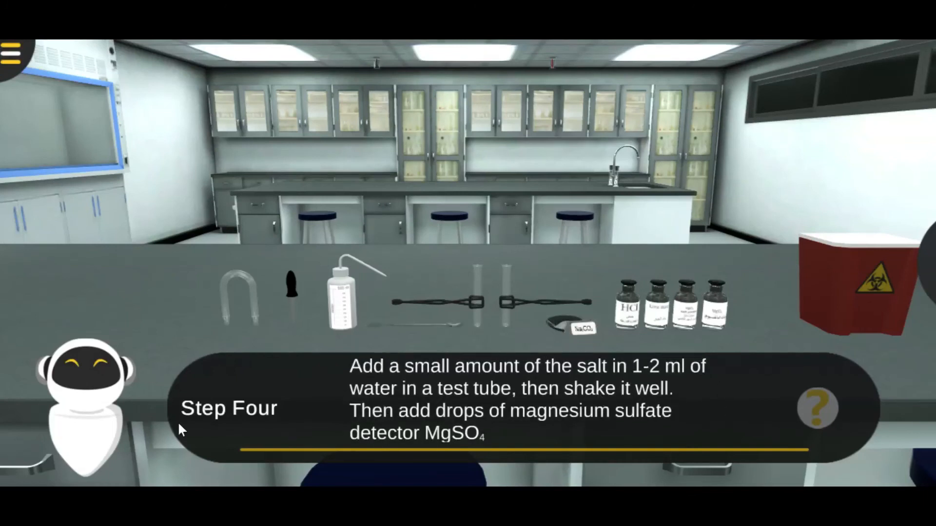
left_click(114, 398)
Step: Place a small amount of the Na₂CO₃ salt in the test tube with the spatula and add water from the wash bottle
left_click_drag(432, 328, 542, 316)
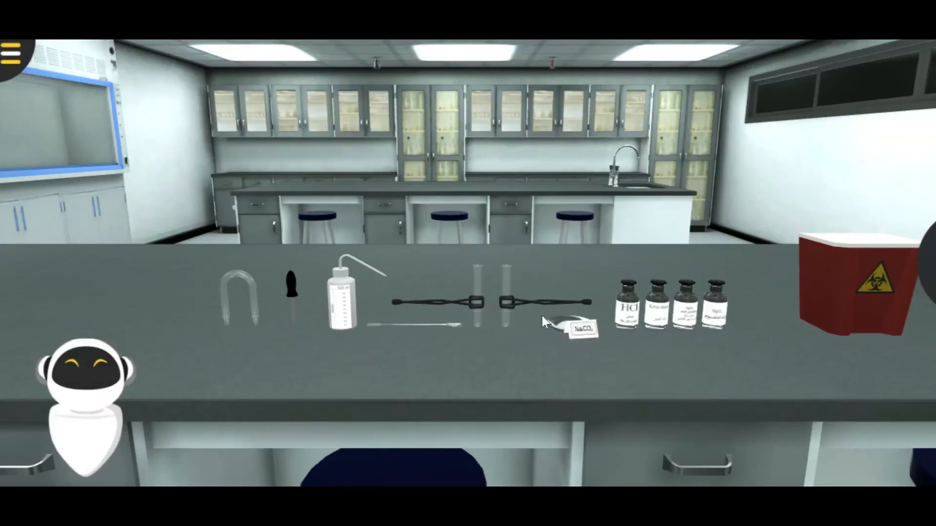
left_click_drag(436, 327, 463, 275)
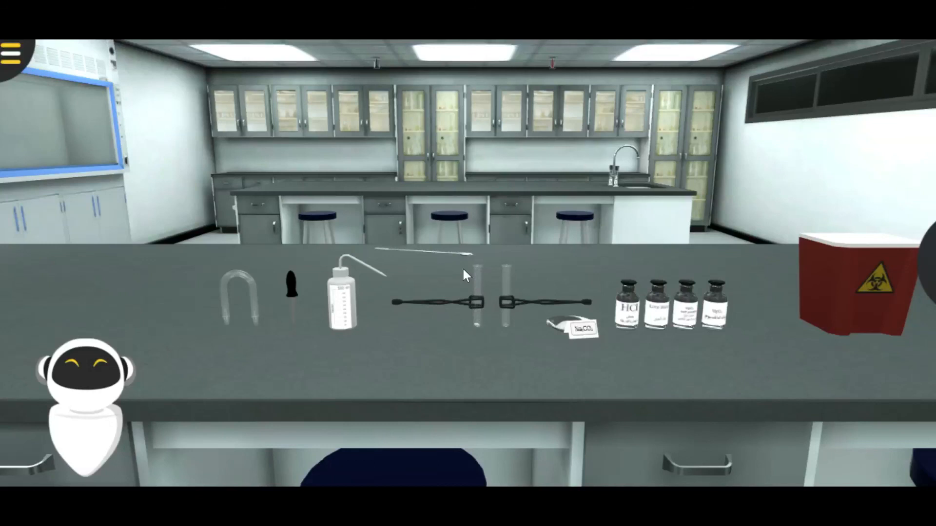
left_click_drag(361, 307, 467, 270)
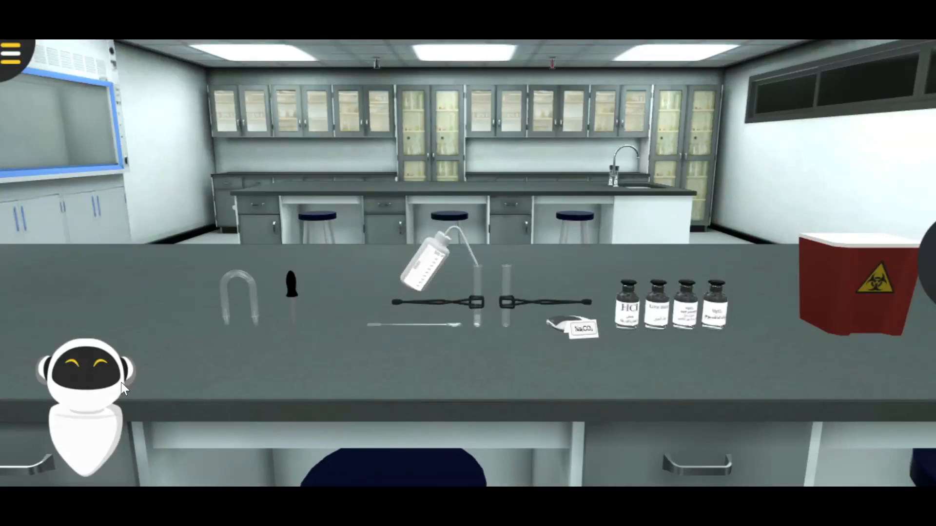
Step: Open the MgSO₄ bottle, add drops of it to the dissolved salt with the dropper, and clean the dropper in the biohazard bin
left_click(716, 321)
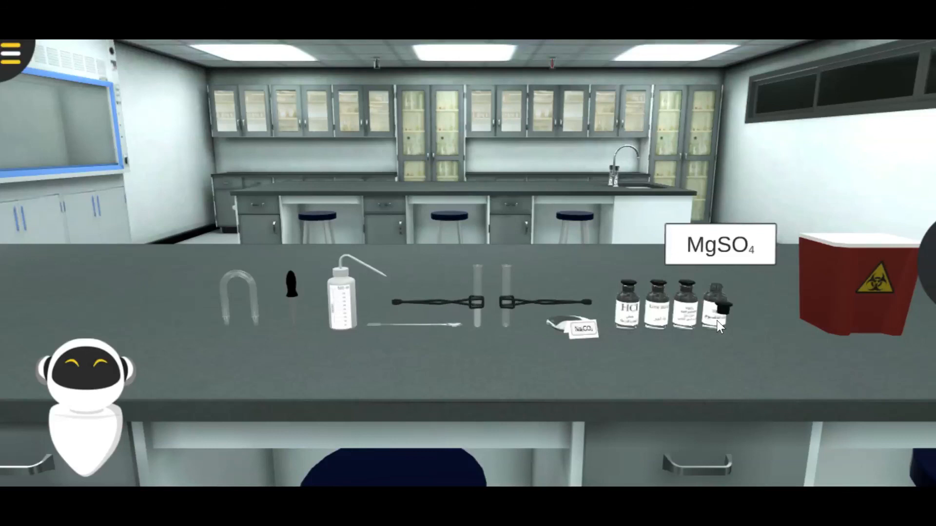
left_click(291, 286)
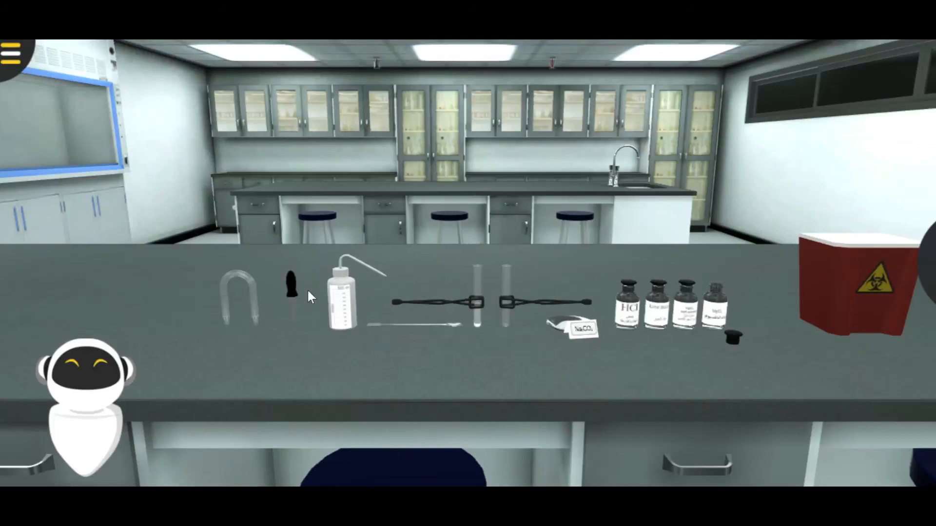
left_click(292, 285)
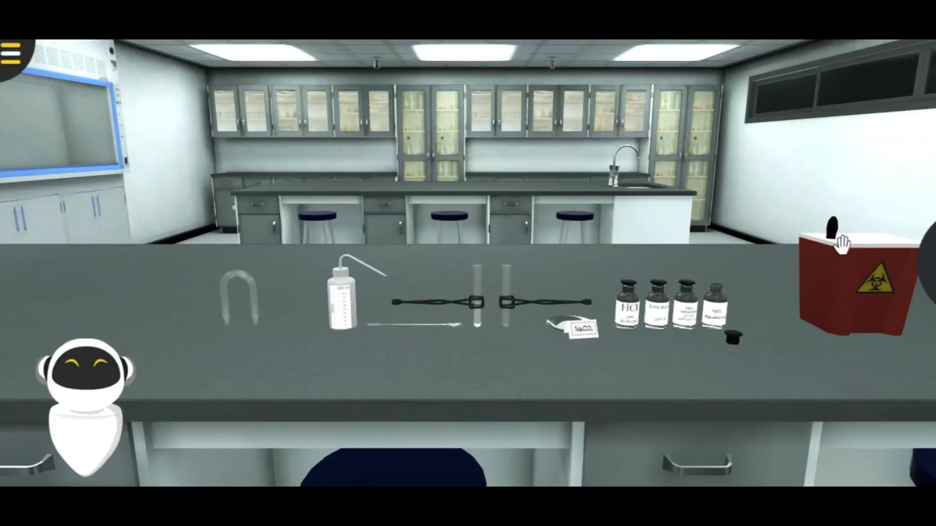
left_click(871, 251)
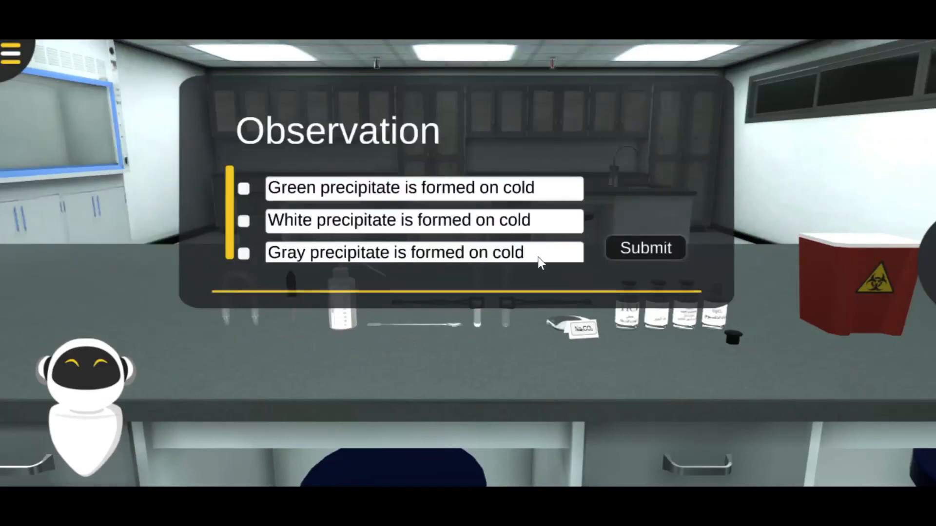
Step: Submit the observation "White precipitate is formed on cold" and the conclusion "White precipitate of magnesium carbonate"
left_click(537, 226)
left_click(631, 251)
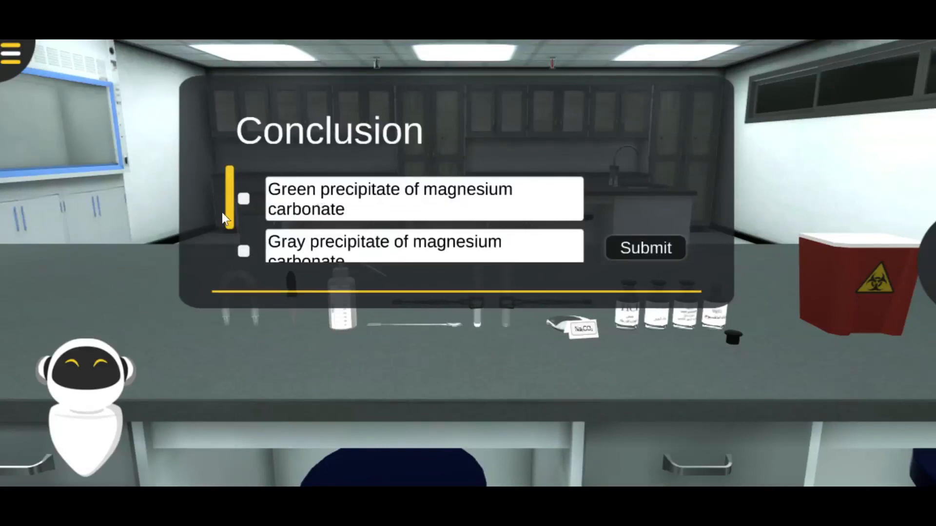
left_click_drag(230, 216, 223, 283)
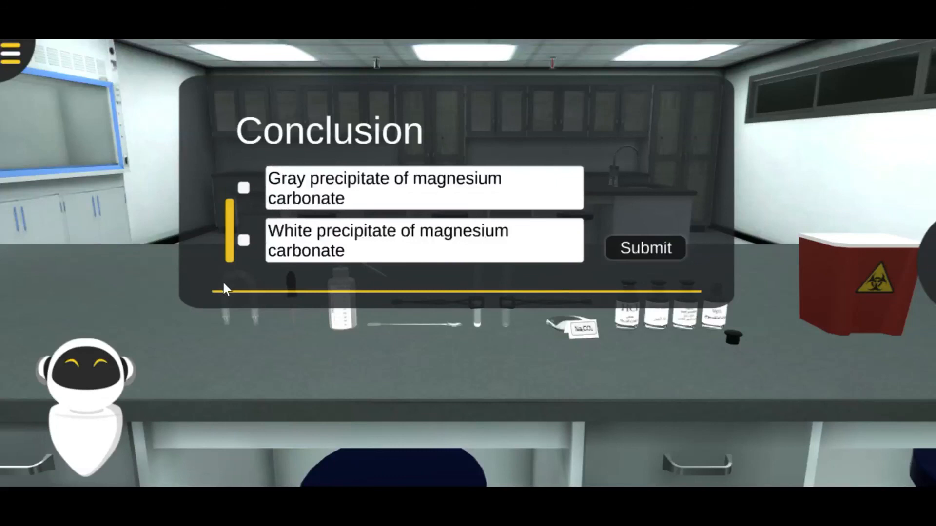
left_click(324, 242)
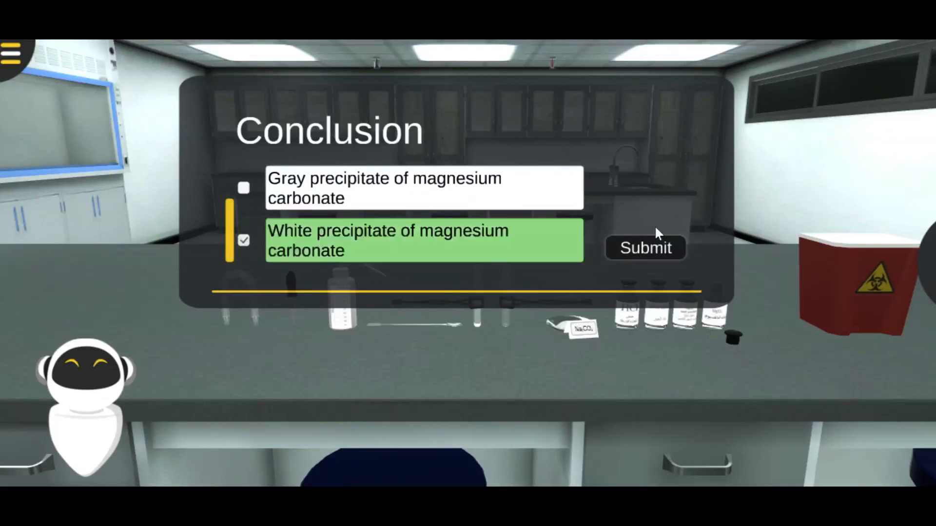
left_click(641, 248)
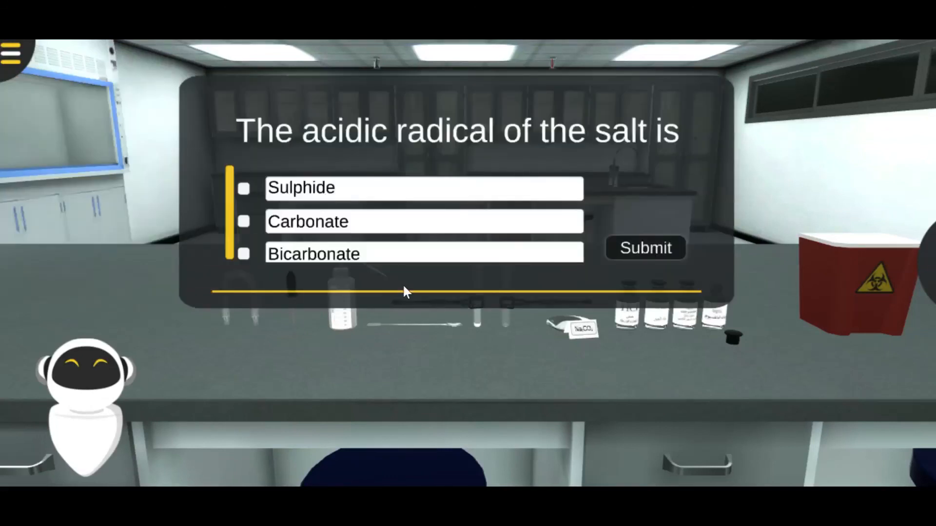
Step: Submit Carbonate as the acidic radical of the salt and dismiss the experiment completion message
left_click(394, 226)
left_click(634, 251)
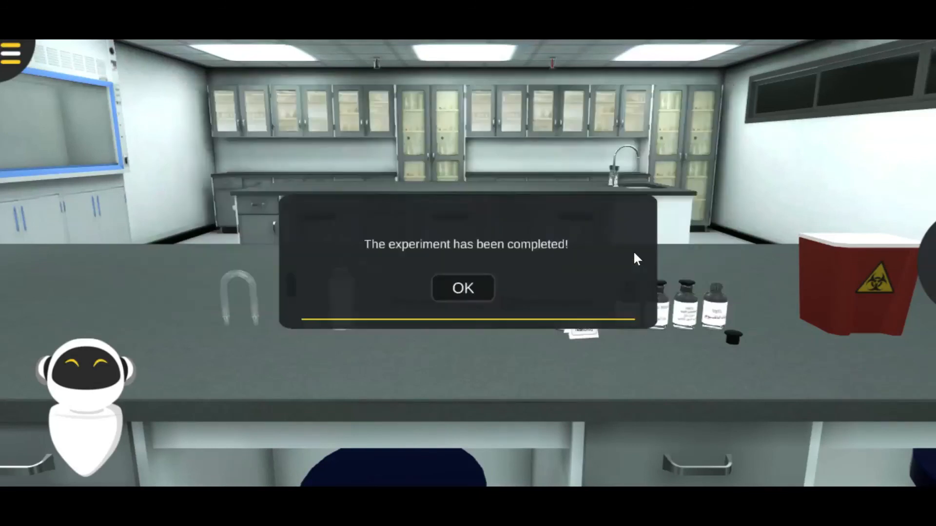
left_click(485, 296)
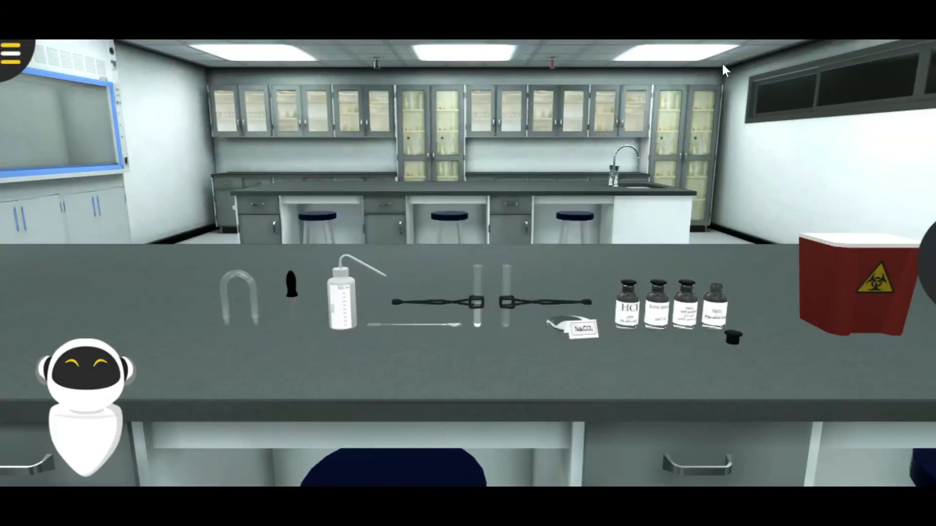